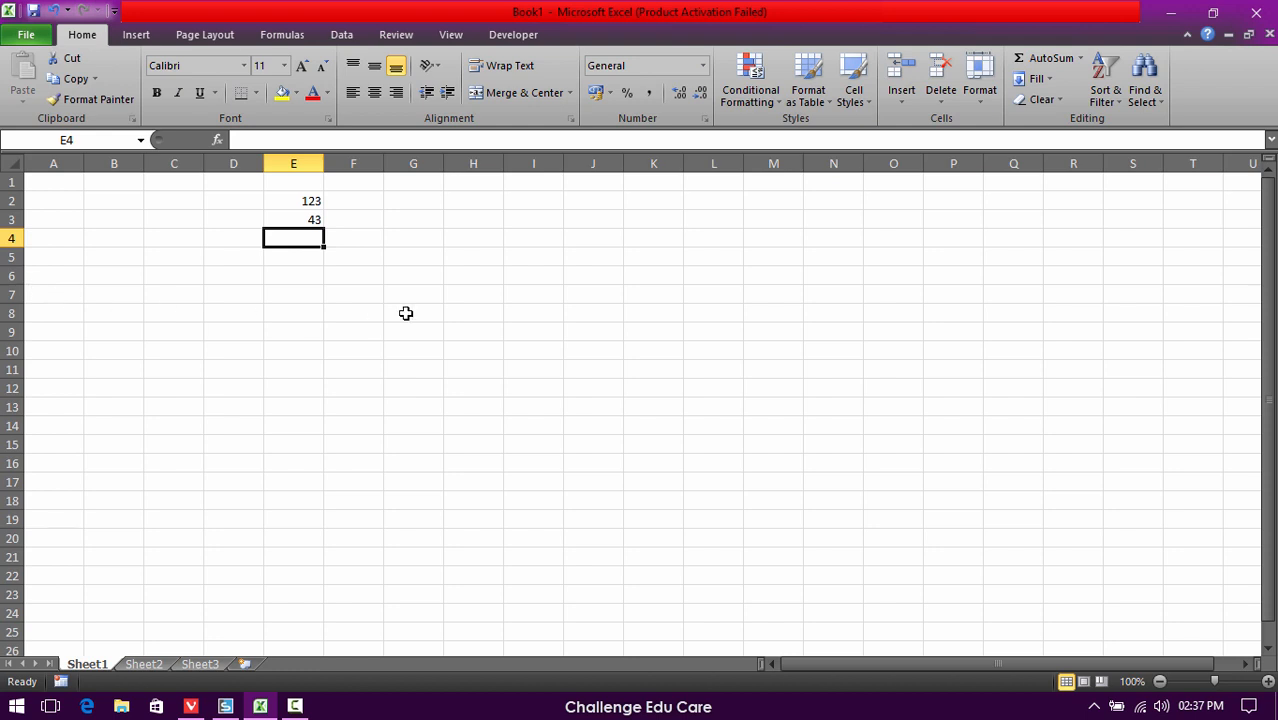
left_click_drag(46, 292, 762, 285)
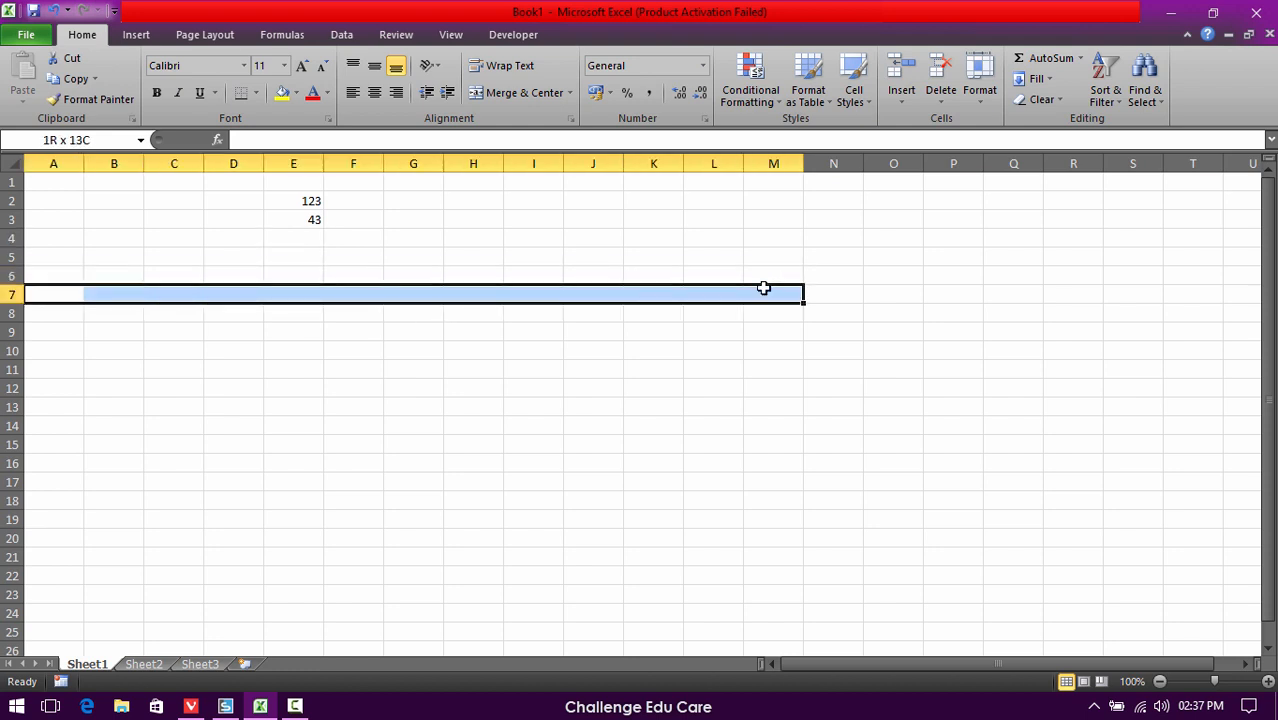
left_click_drag(476, 199, 465, 489)
left_click(345, 314)
left_click(271, 275)
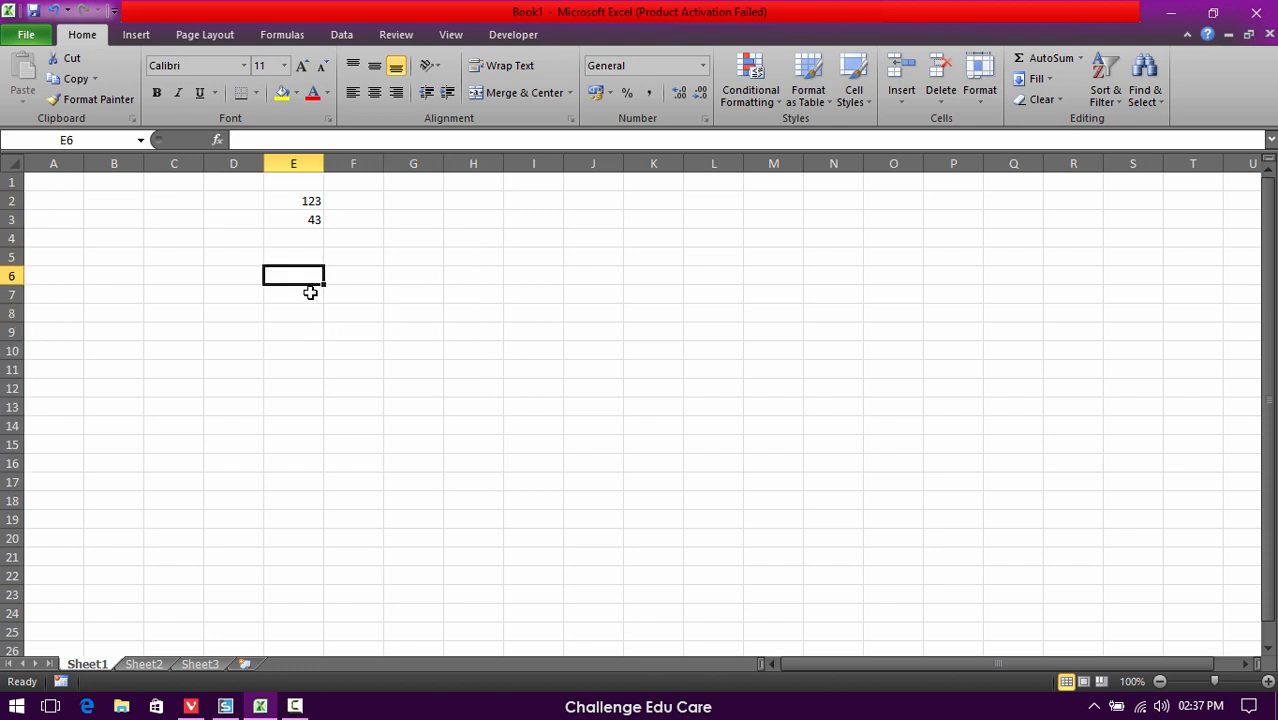
- Check the cell addresses and contents of the two numbers in E2 and E3
left_click(305, 203)
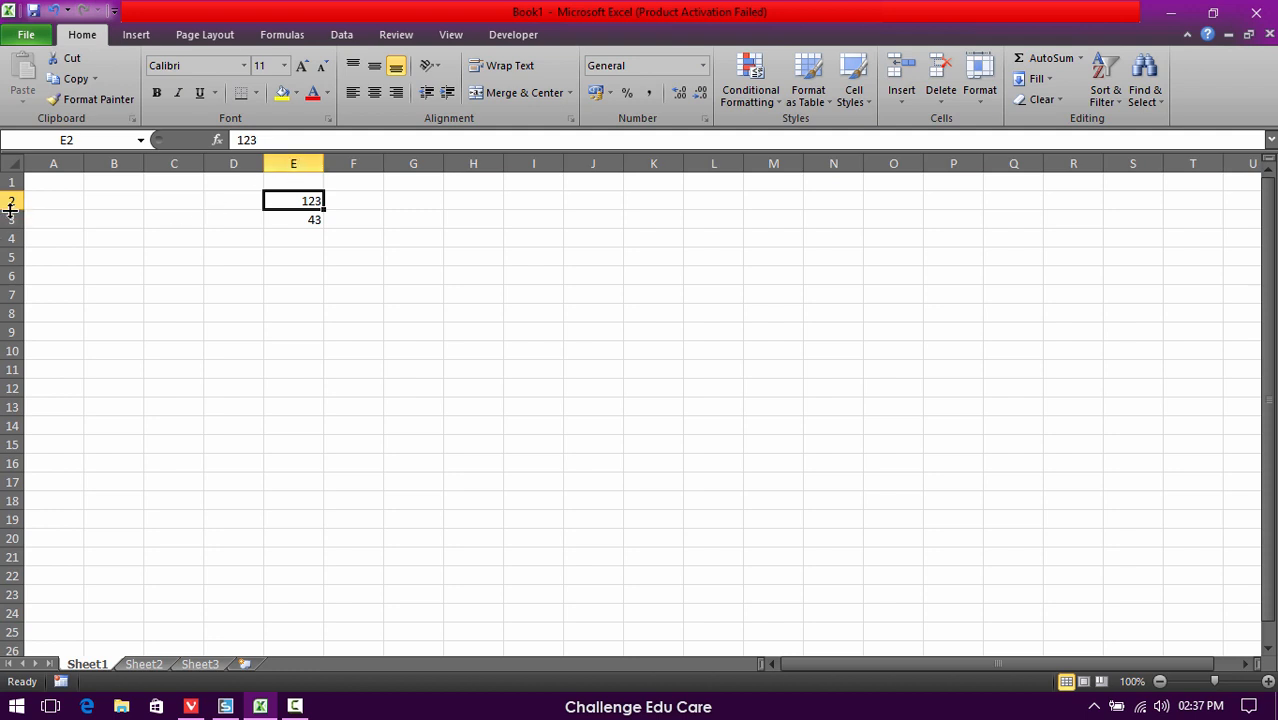
left_click(293, 222)
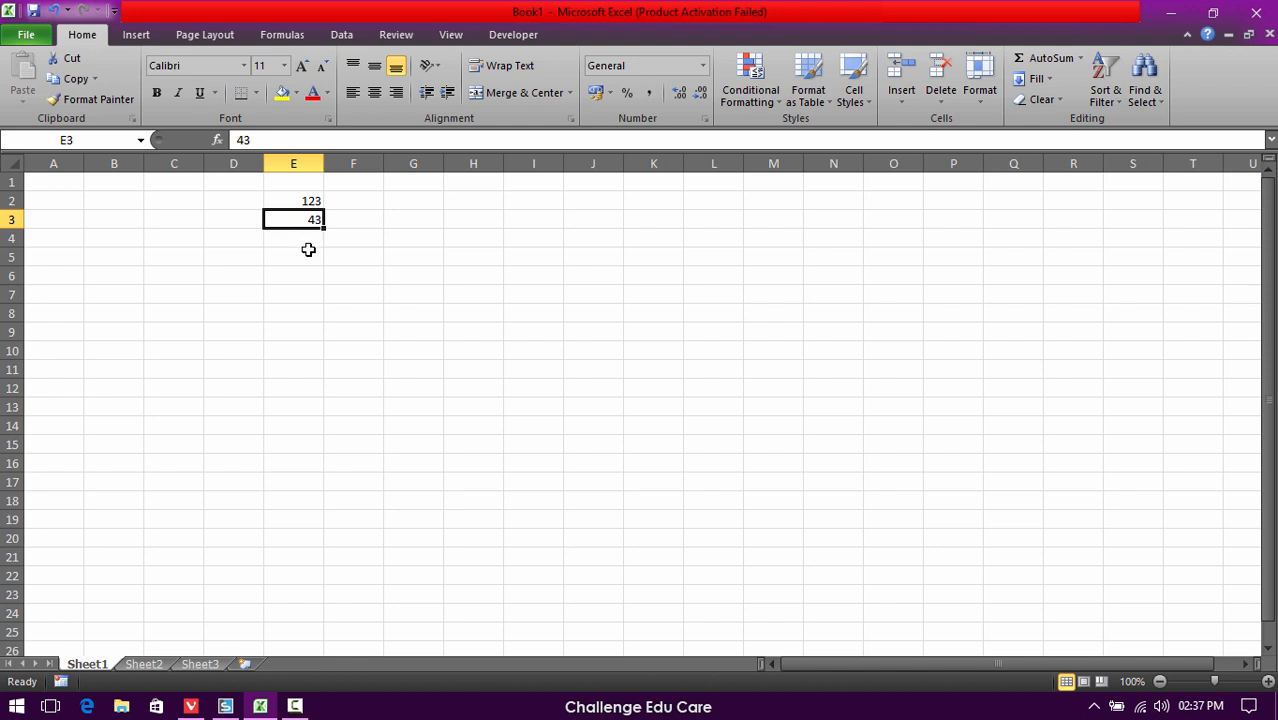
left_click(308, 253)
left_click(311, 237)
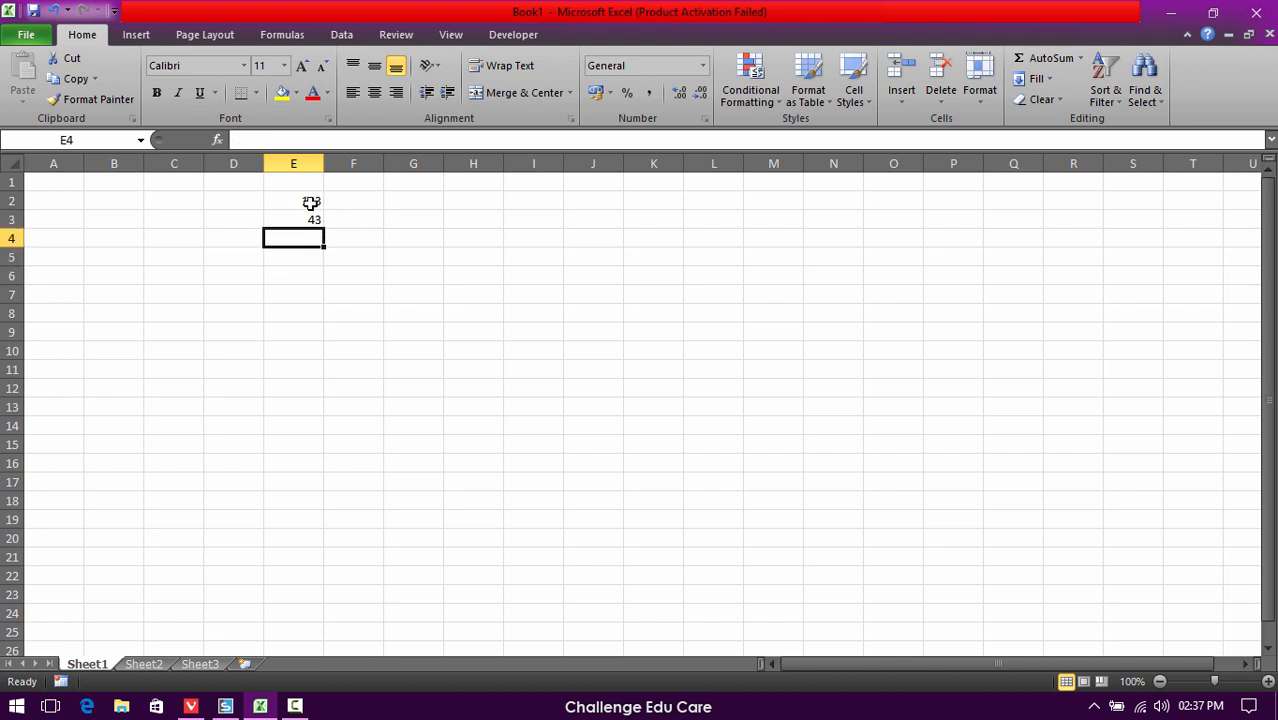
left_click(312, 200)
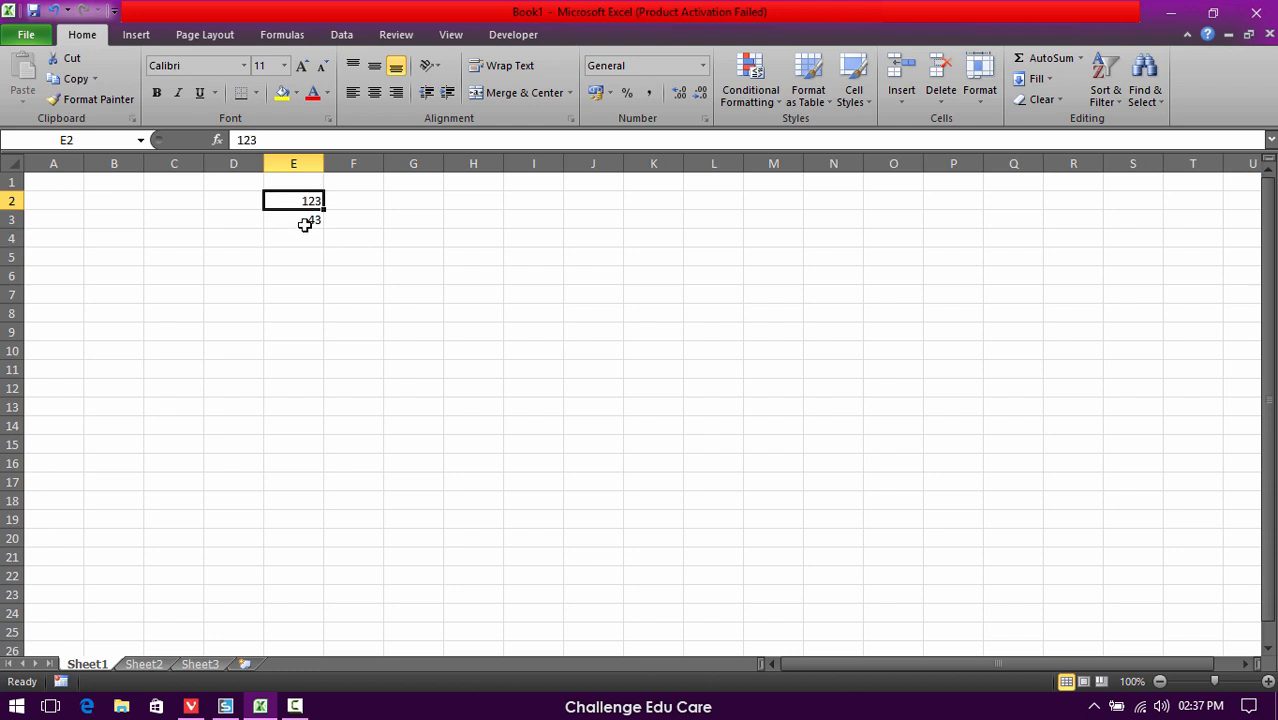
left_click(306, 224)
- Add the two numbers by reference in cell E4 with the formula =E2+E3, and review that formula
left_click(301, 242)
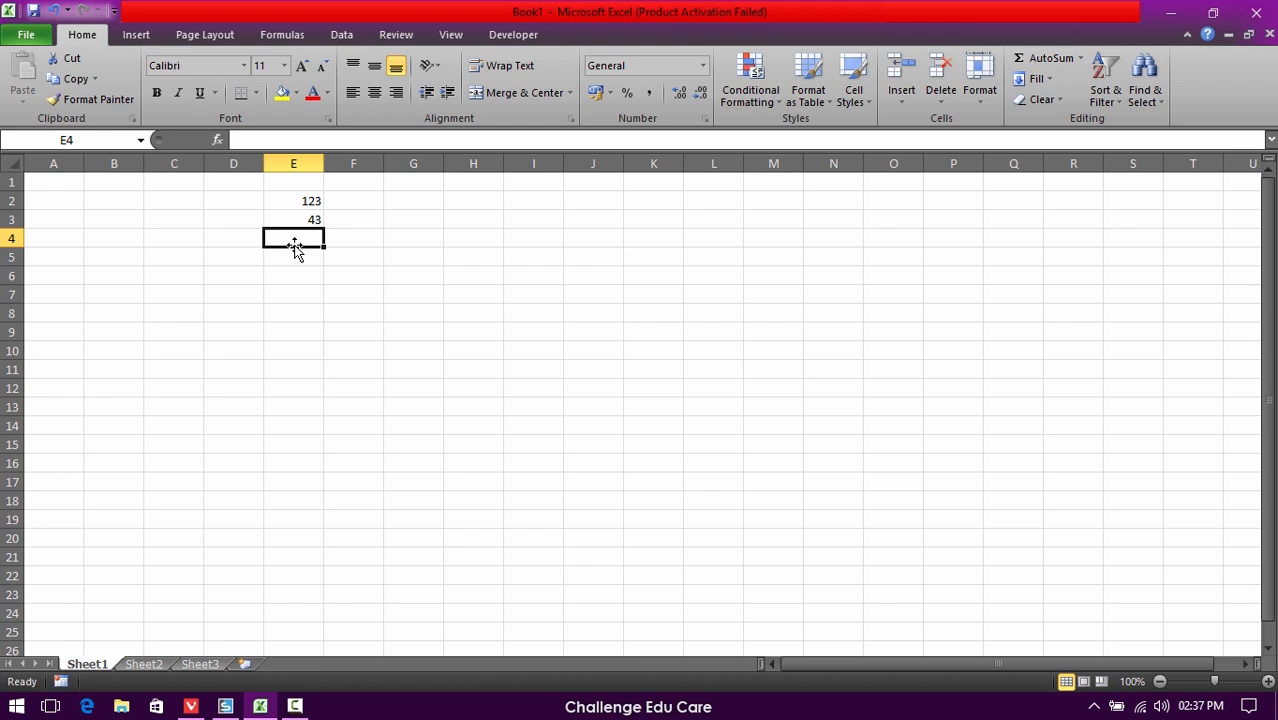
type("=")
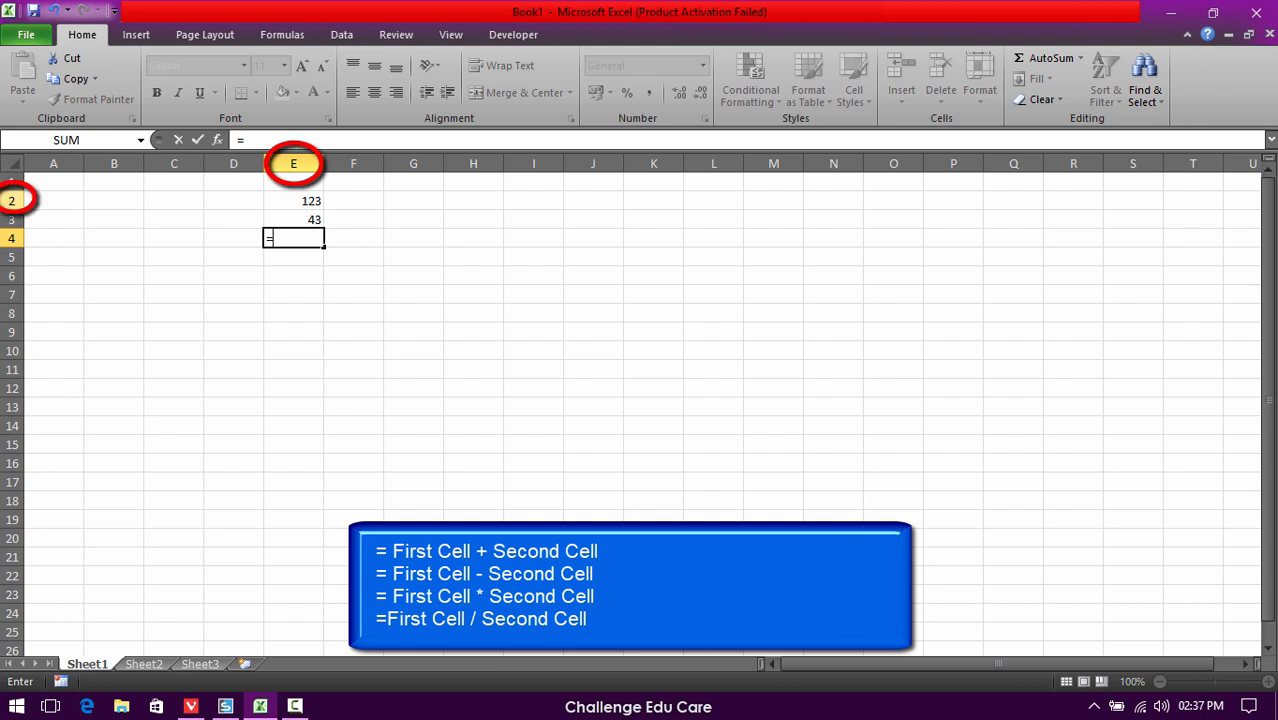
type("e2")
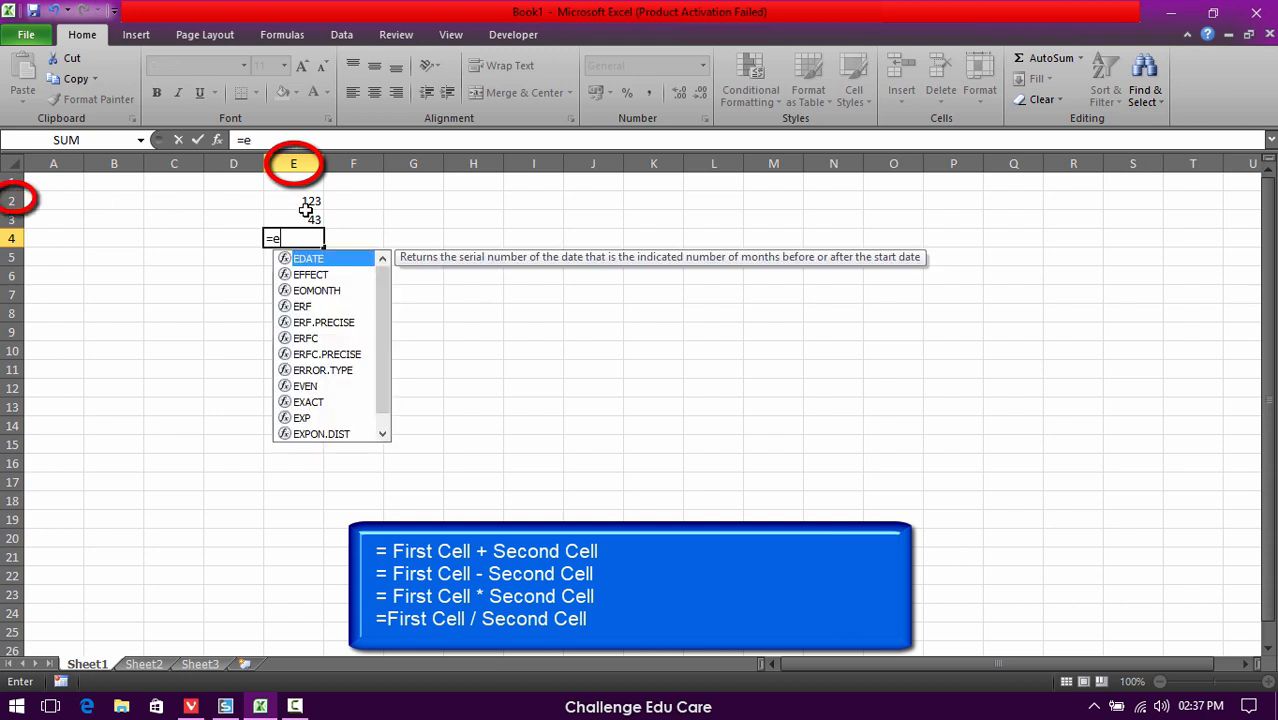
key("BackSpace")
key("BackSpace")
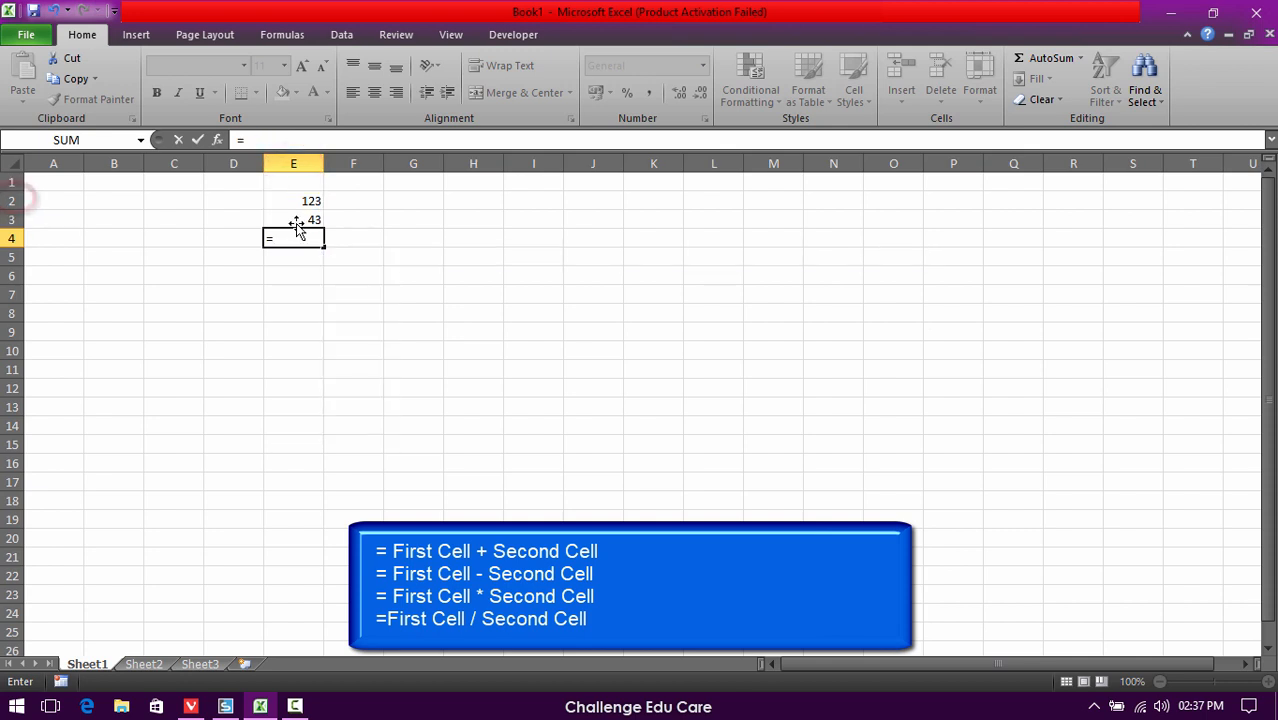
left_click(303, 203)
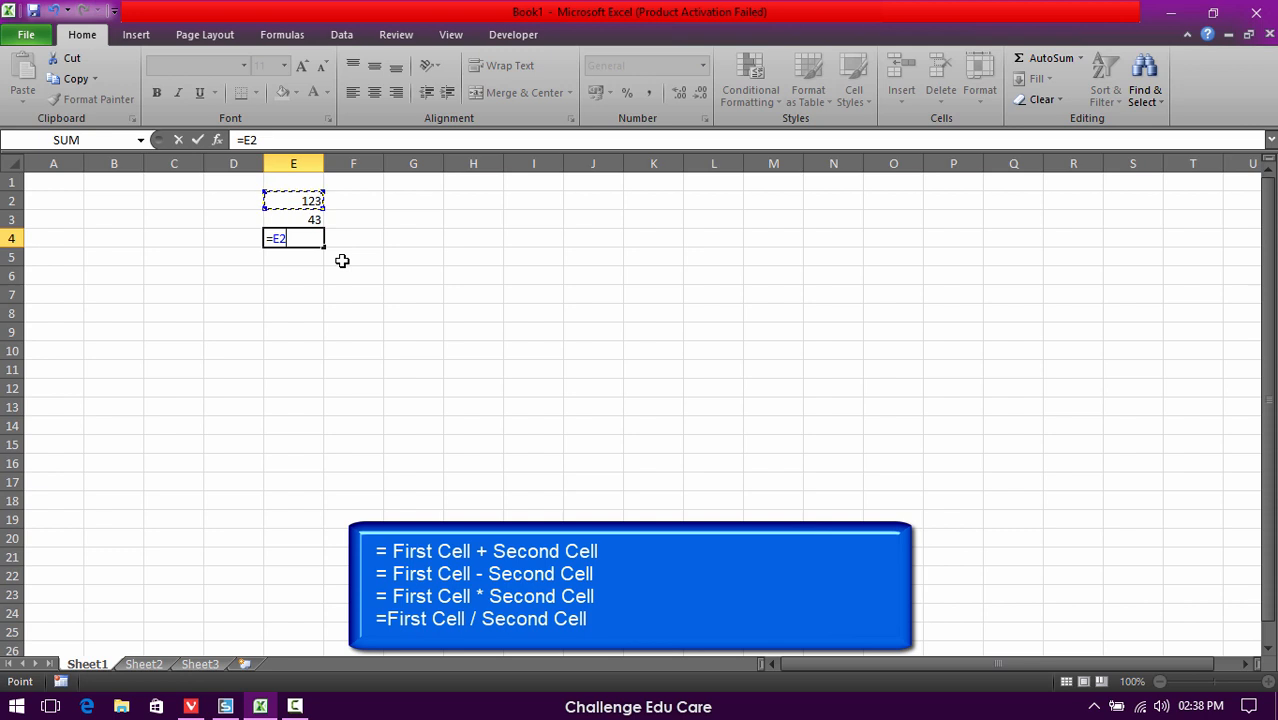
type("+")
left_click(316, 219)
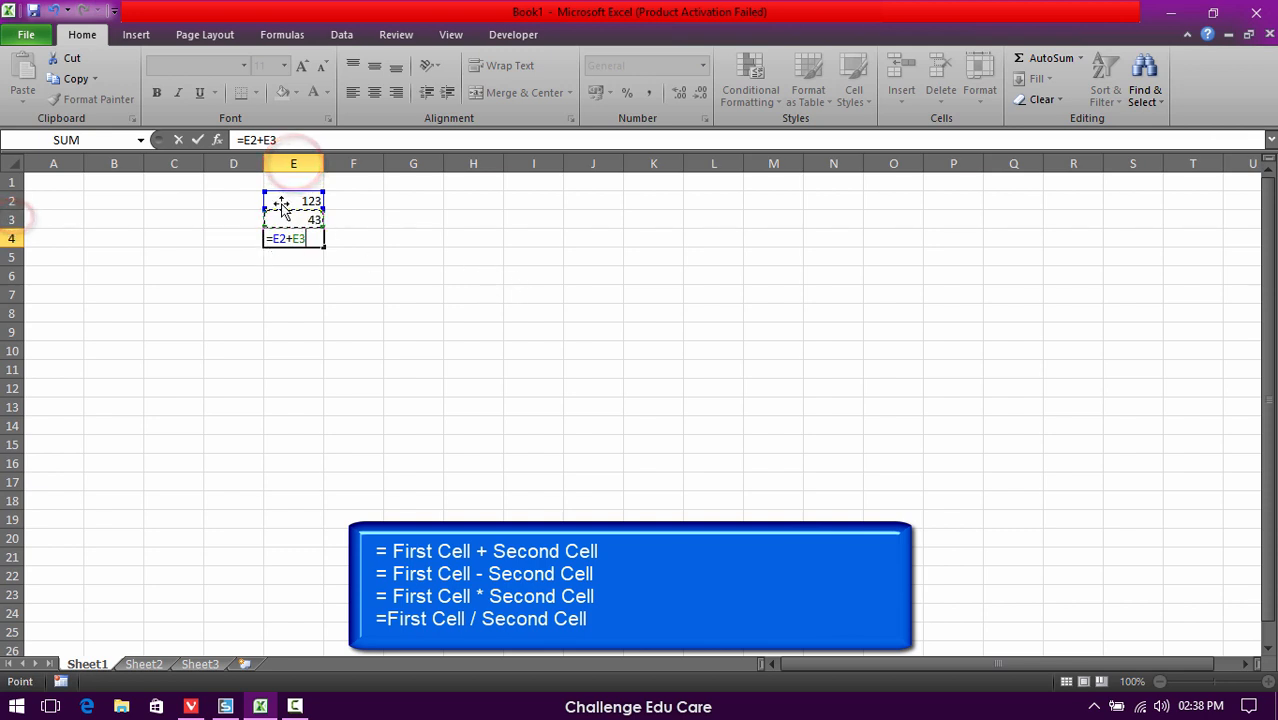
key("Return")
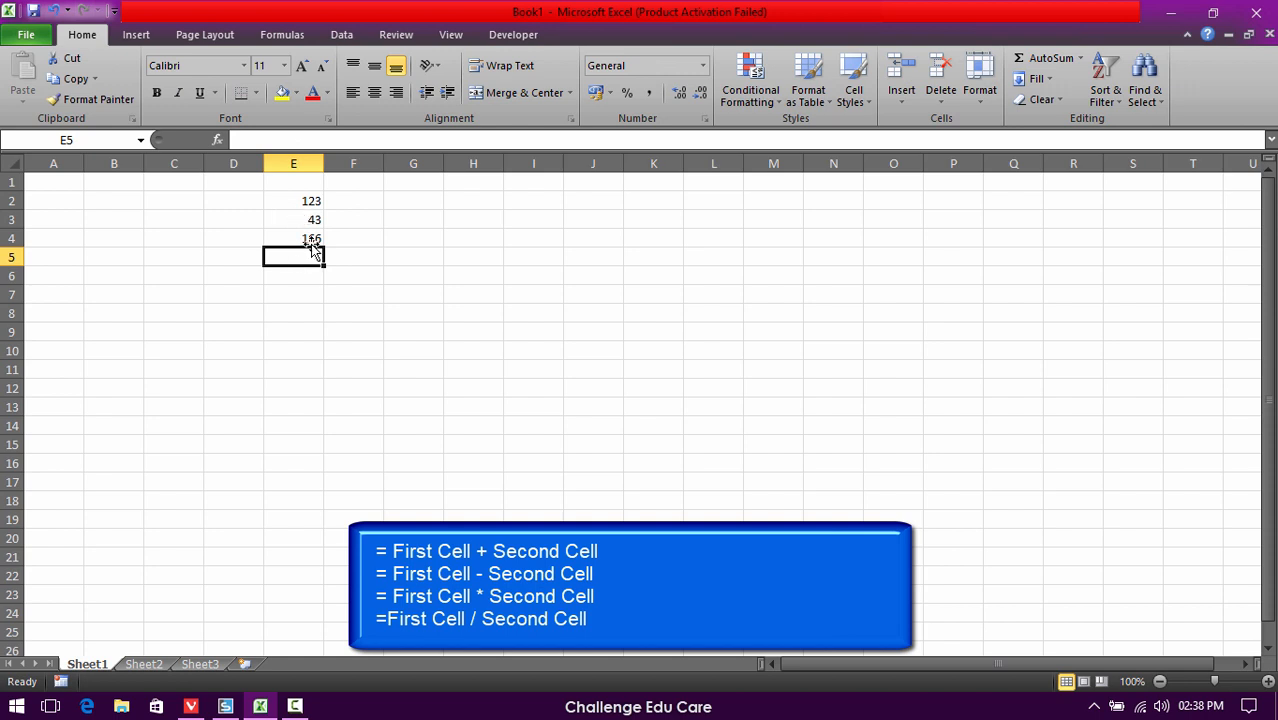
left_click(313, 239)
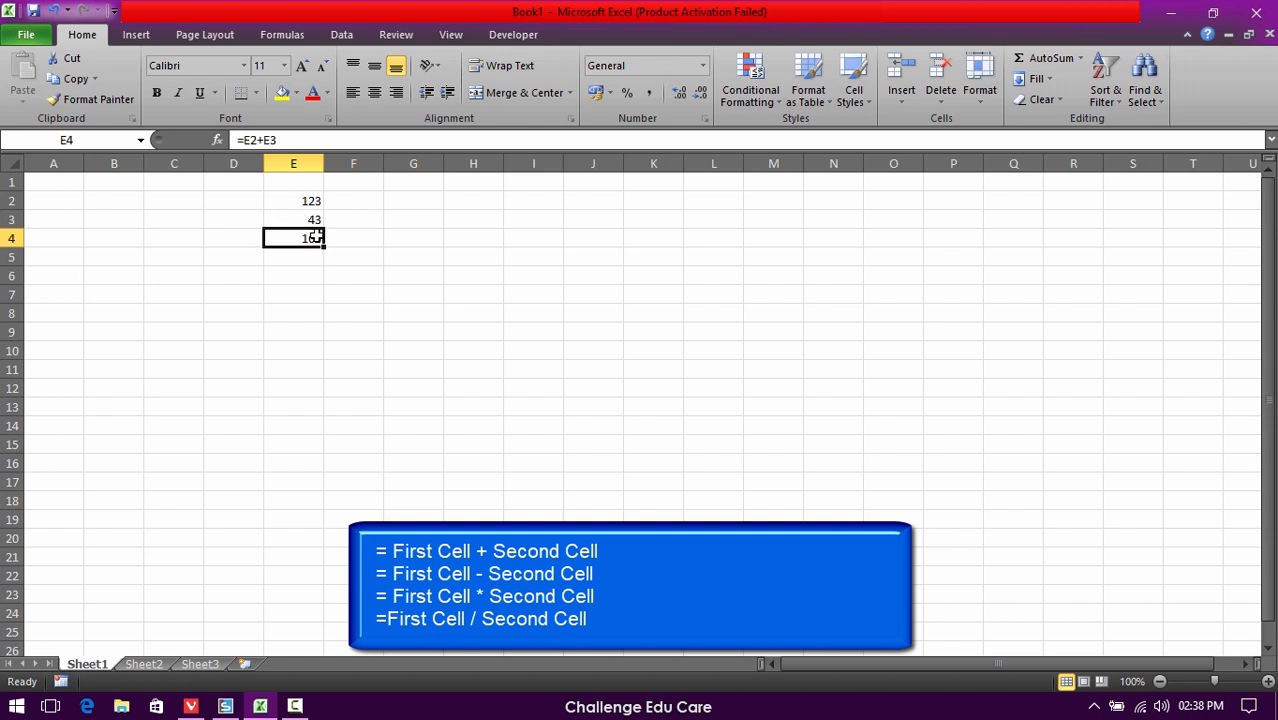
left_click(330, 268)
left_click(305, 238)
- Enter the numbers 123 in cell F2 and 43 in cell F3
left_click(342, 201)
type("123")
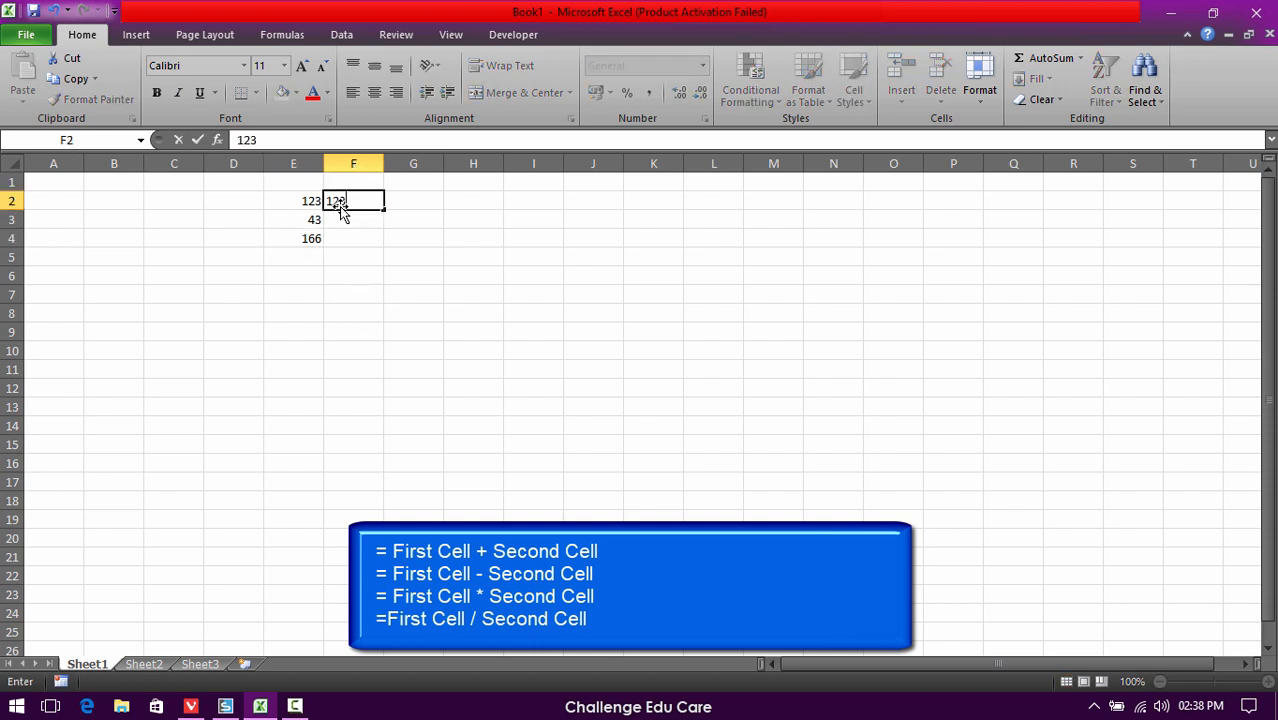
key("Return")
type("43")
key("Return")
- Add the two numbers as fixed values in cell F4 with the formula =123+43, and review that formula
type("=")
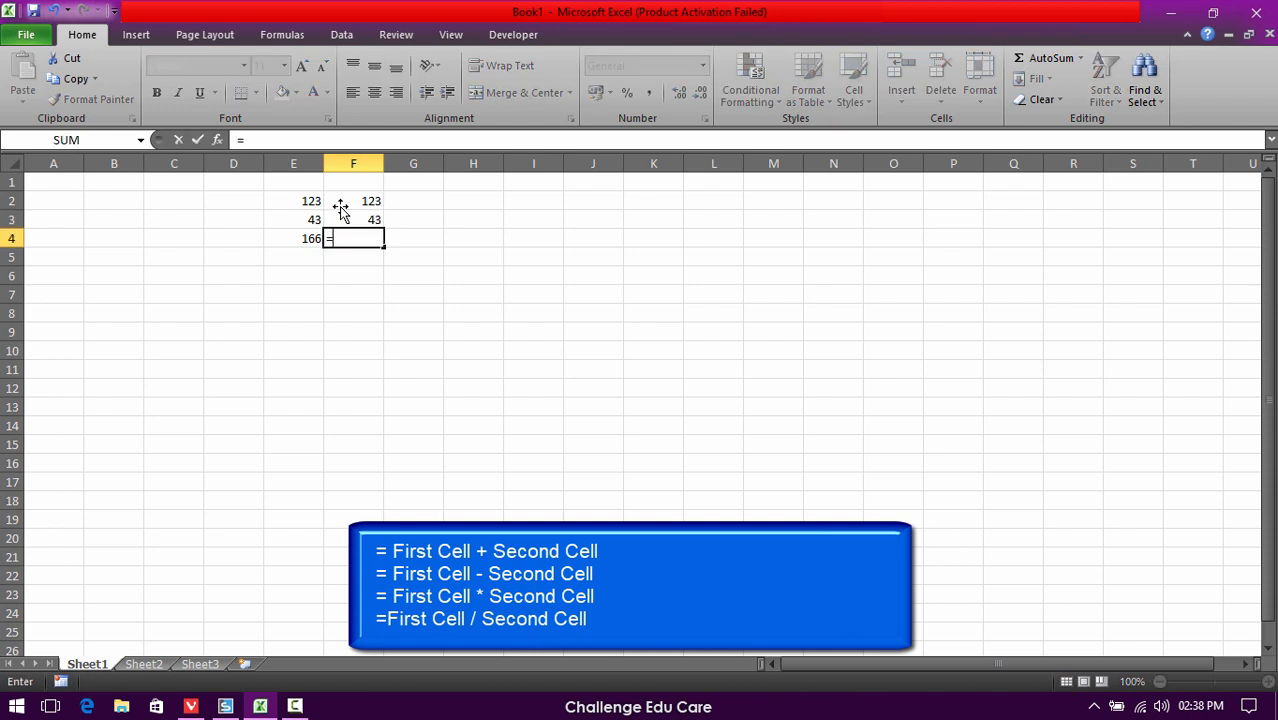
type("123+43")
key("Return")
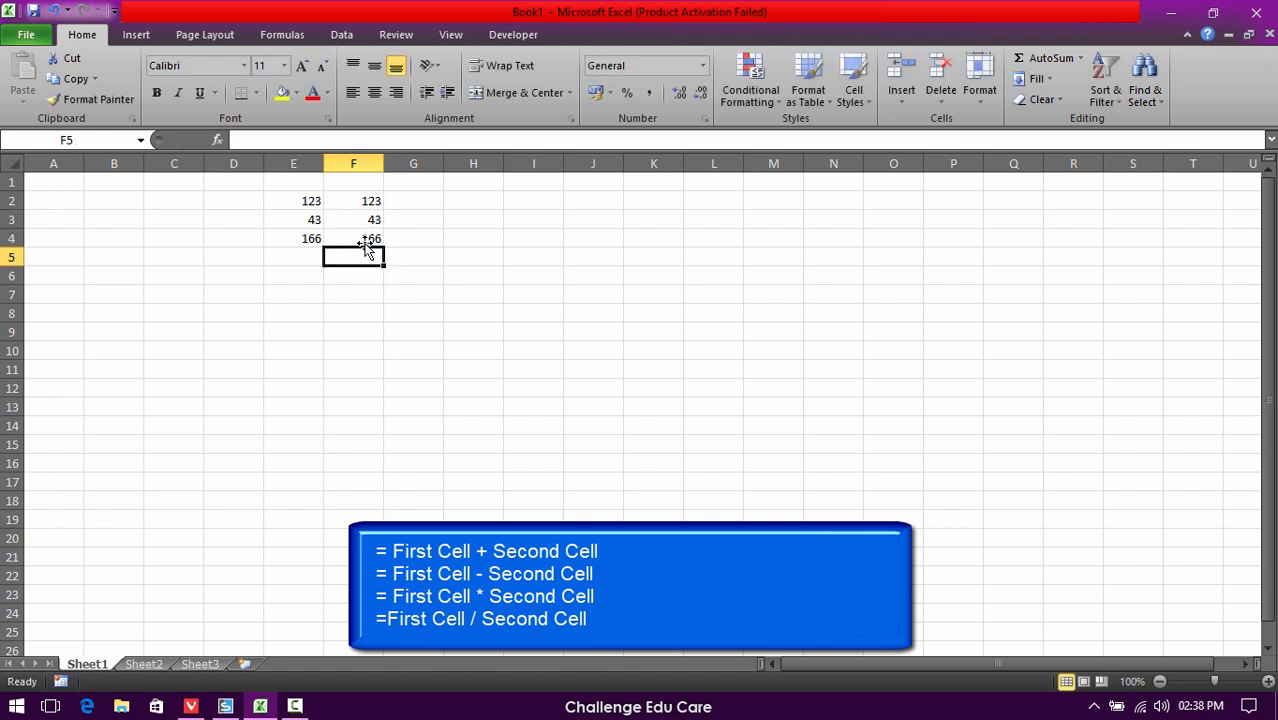
left_click(366, 238)
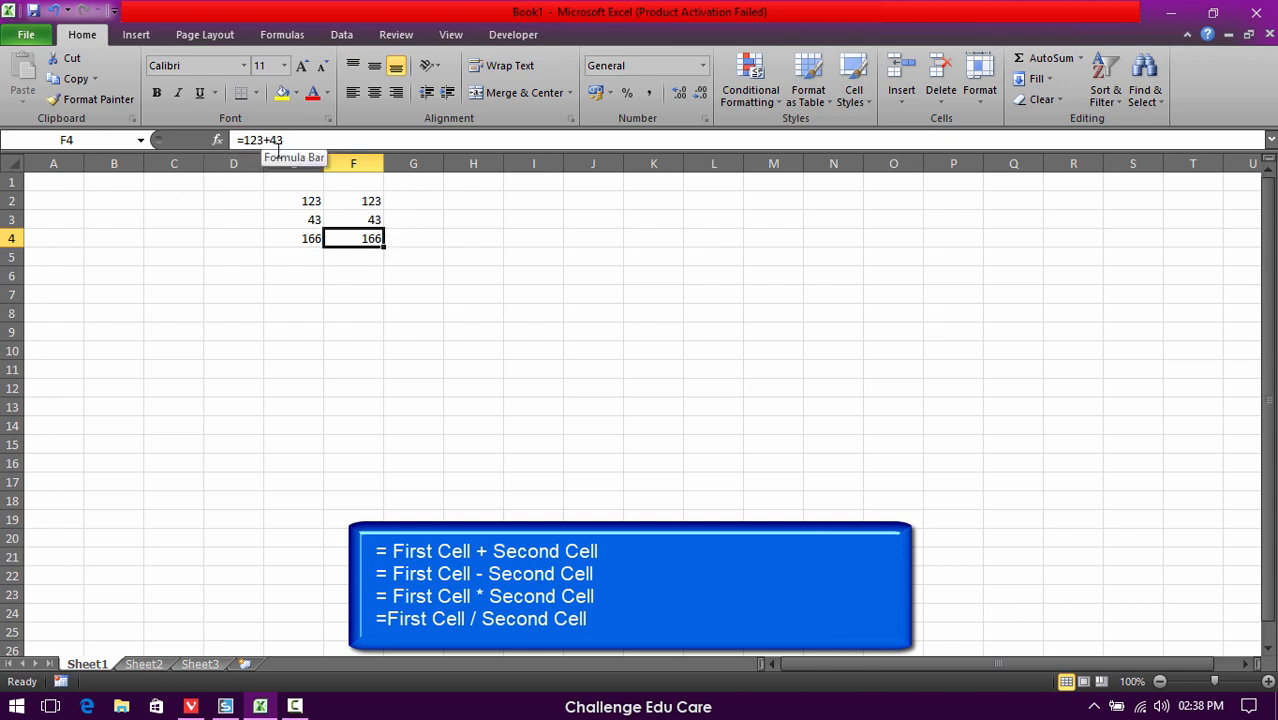
- Change the first number of the fixed-value sum, in cell F2, to 500
left_click(361, 199)
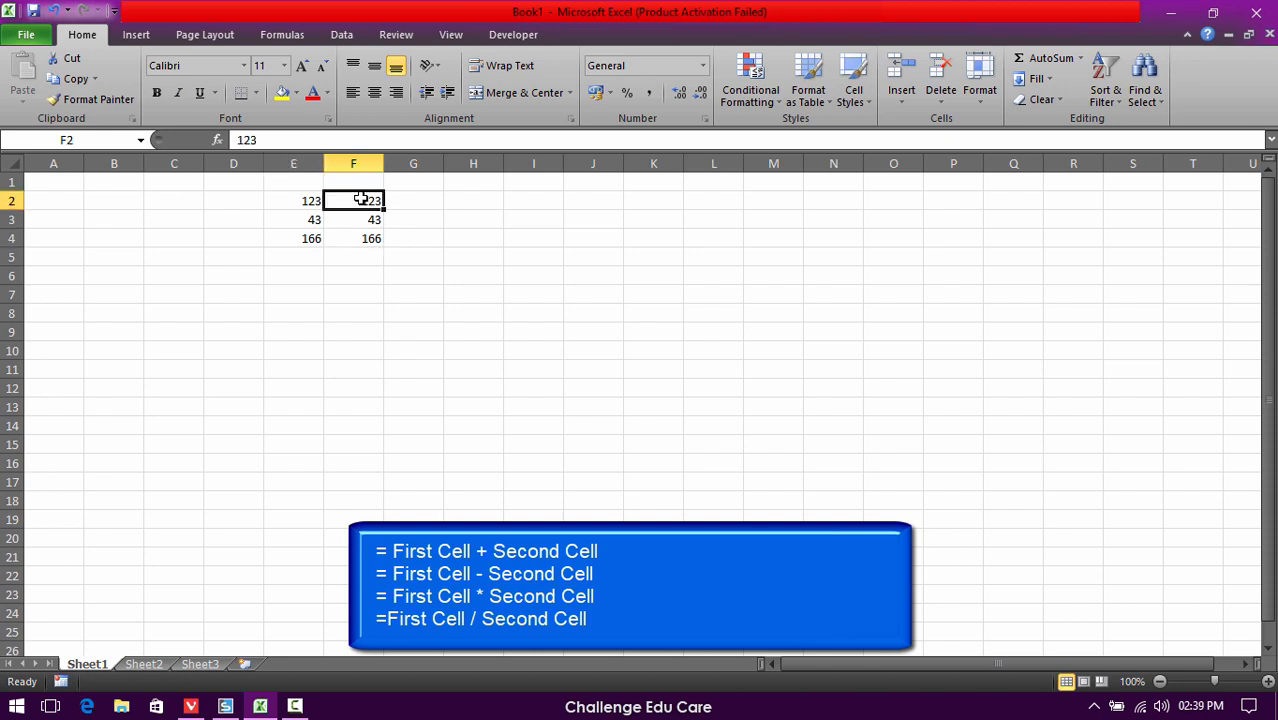
type("500")
key("Return")
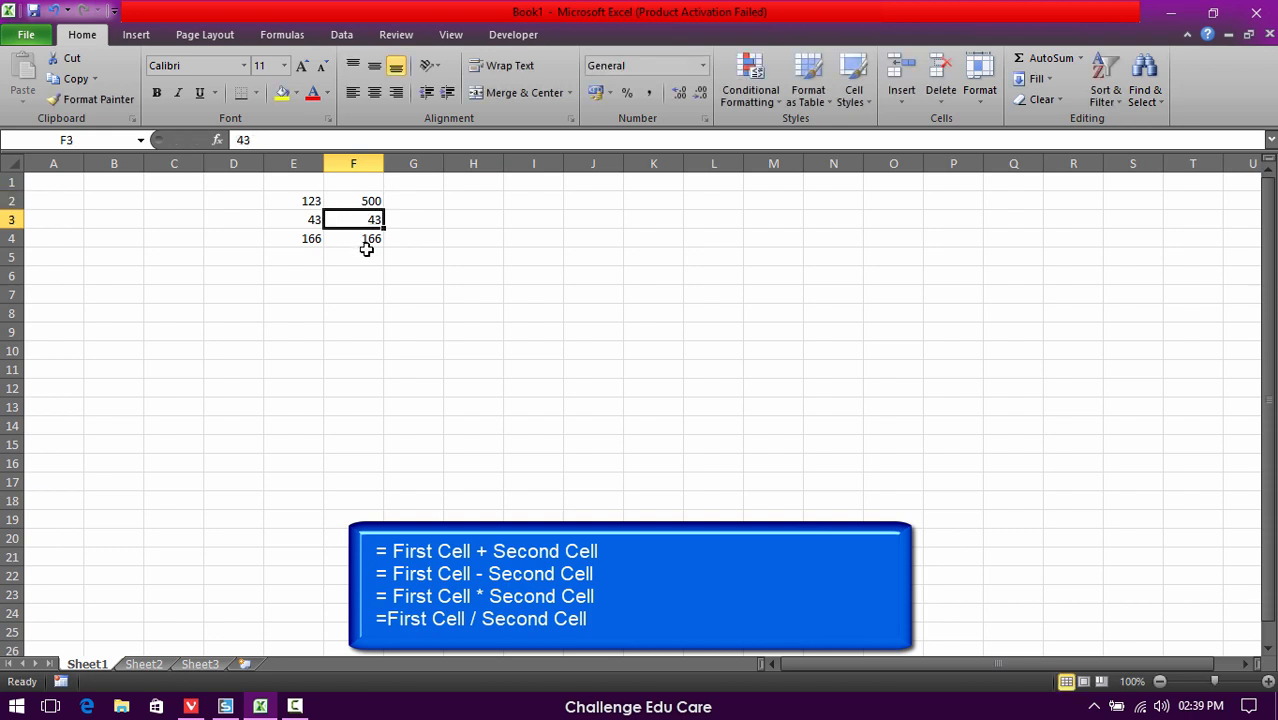
- Review the reference formula in E4 and change the first number in cell E2 to 500
left_click(312, 243)
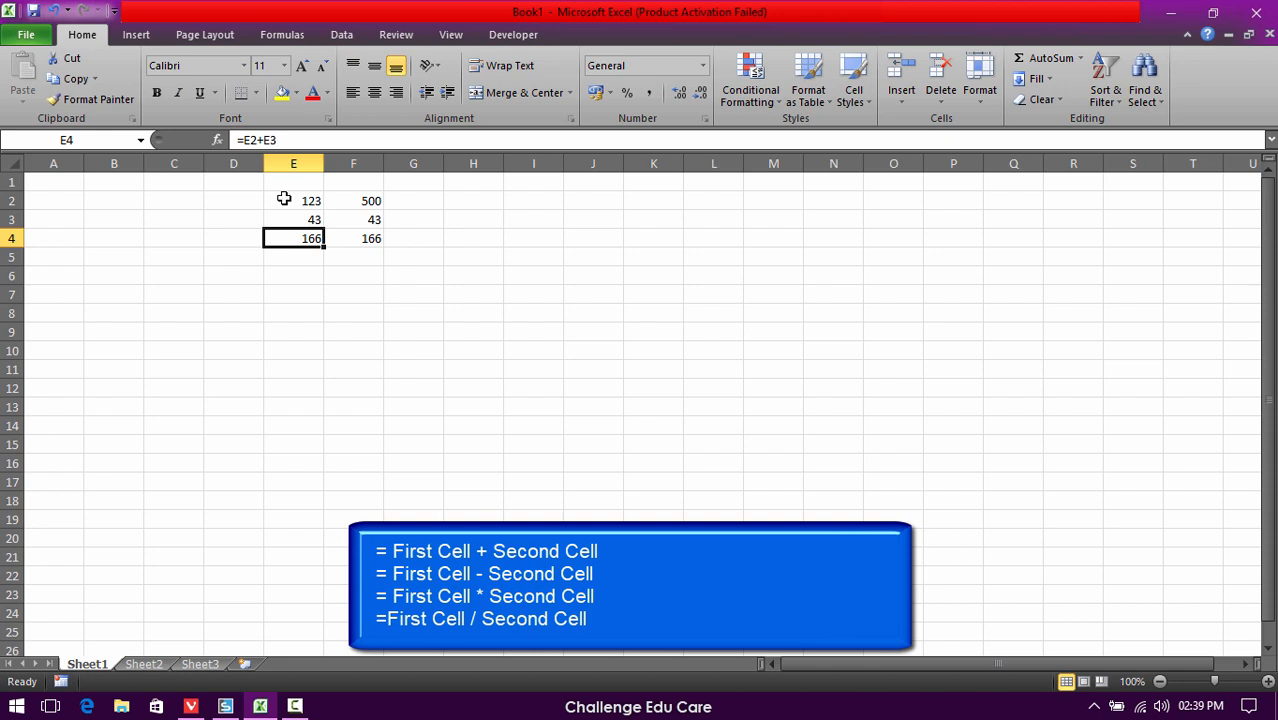
left_click(301, 199)
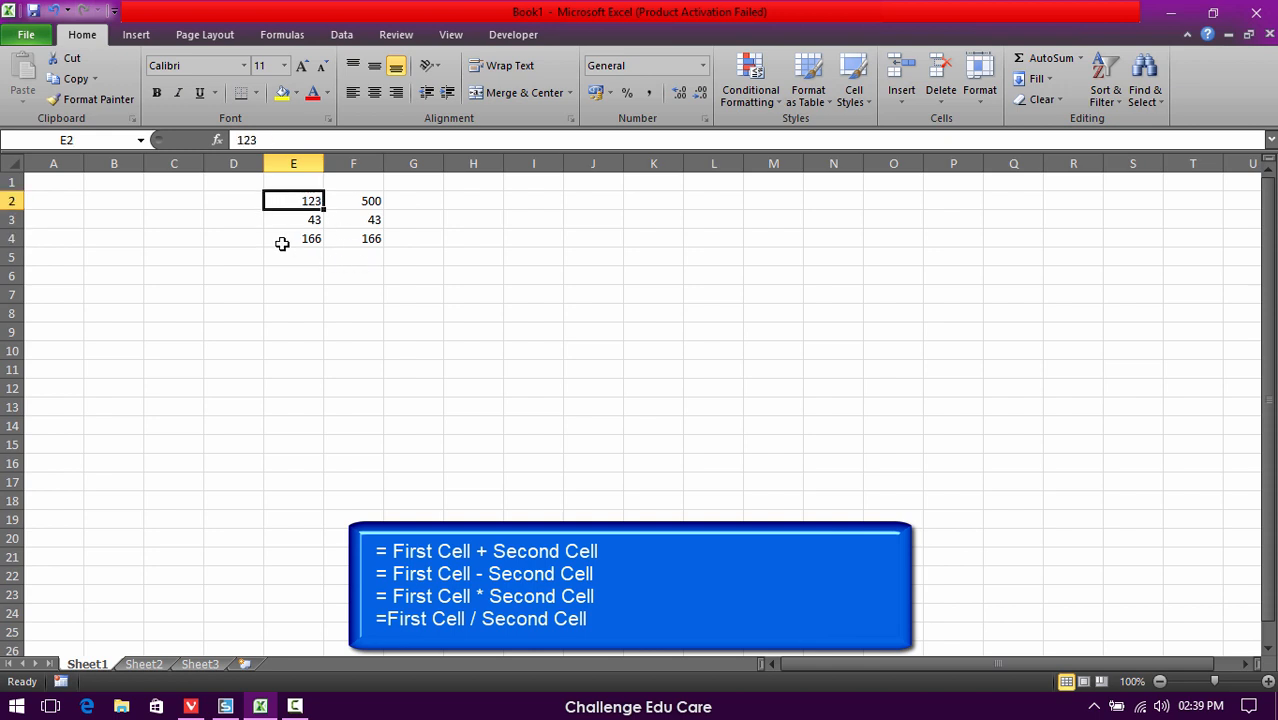
type("500")
key("Return")
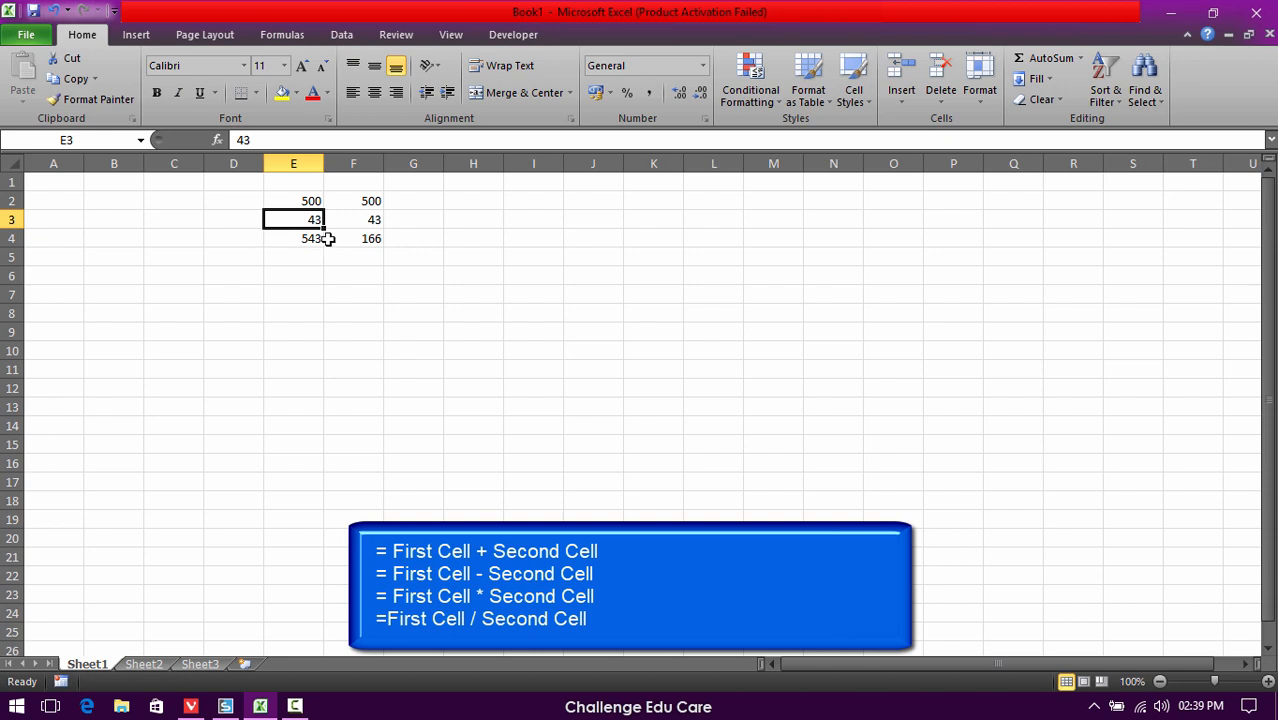
- Delete the contents of cells F2 to F4
left_click(366, 238)
left_click(362, 202, "shift")
key("Delete")
- Replace the sum in cell E4 with the subtraction formula =E2-E3, and review it
left_click(301, 255)
left_click(303, 238)
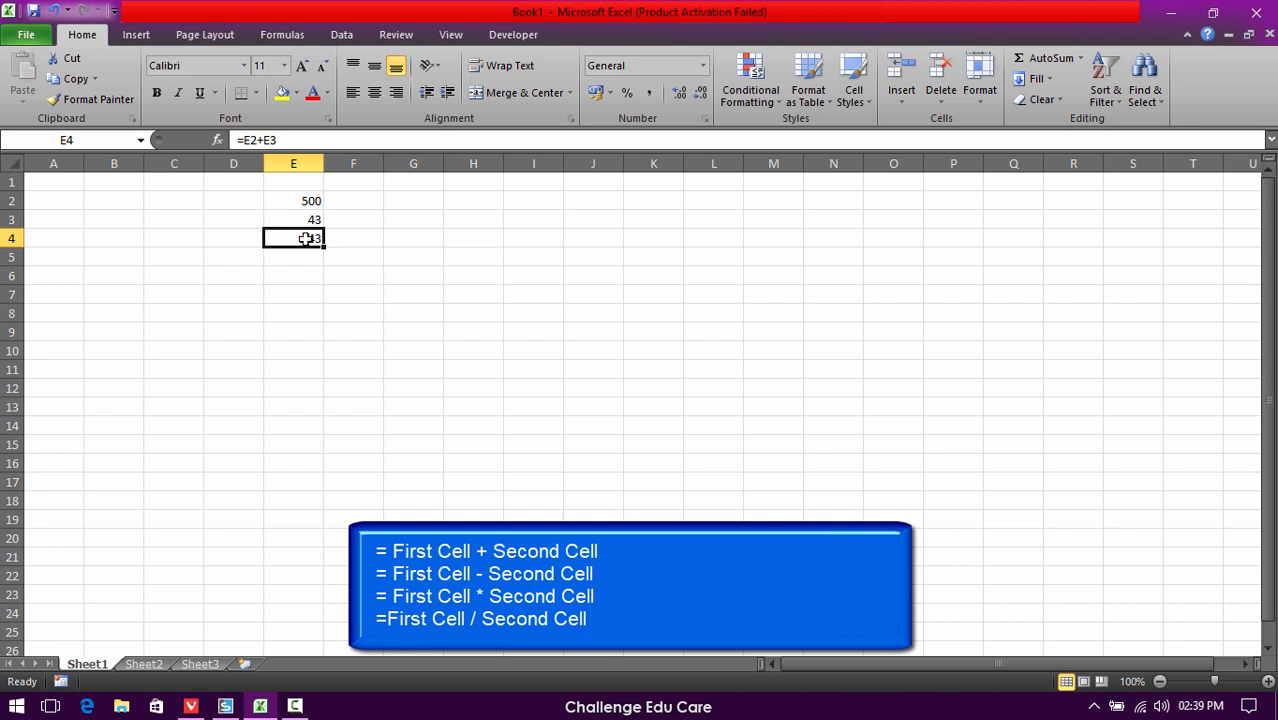
key("Delete")
type("=")
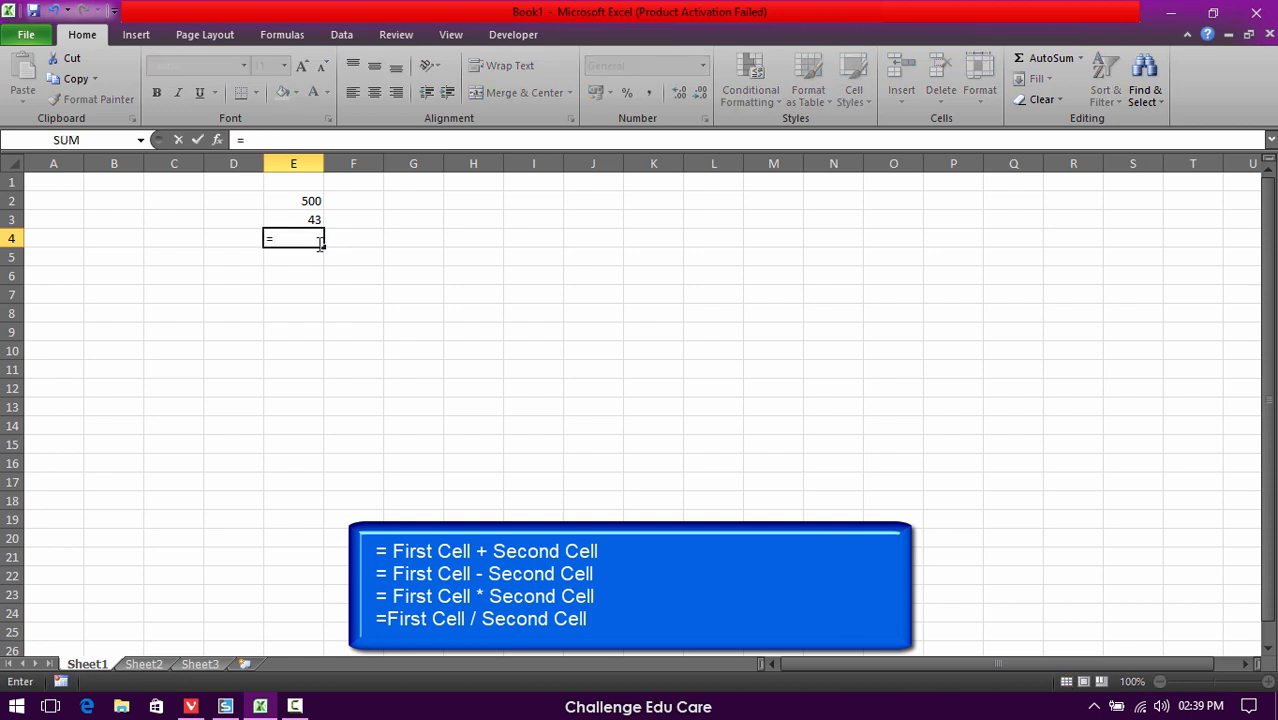
left_click(285, 205)
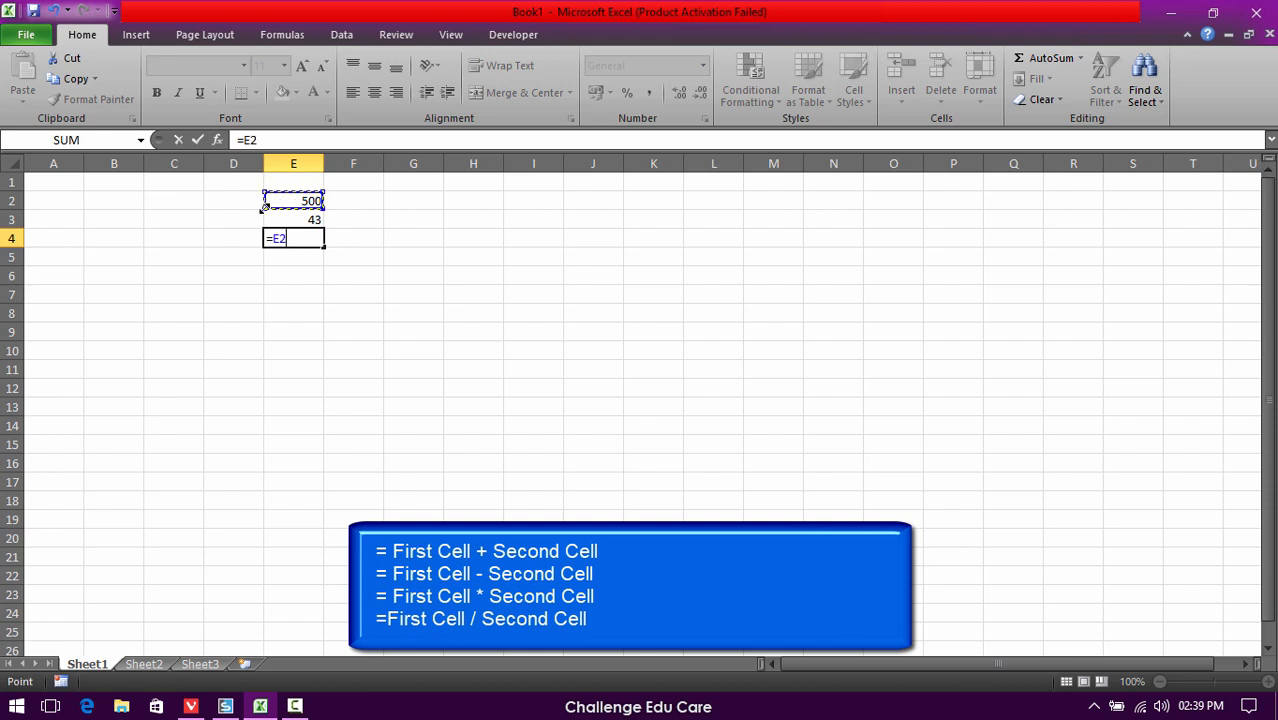
type("-")
left_click(289, 218)
key("Return")
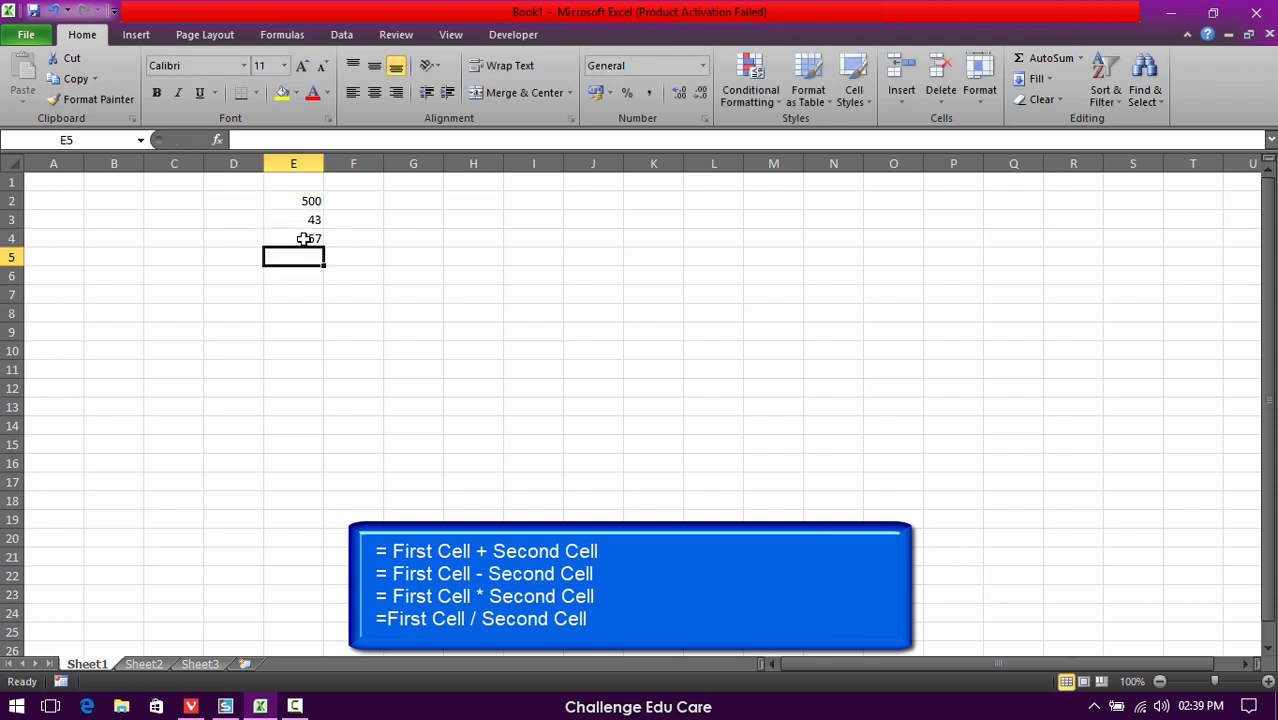
left_click(310, 240)
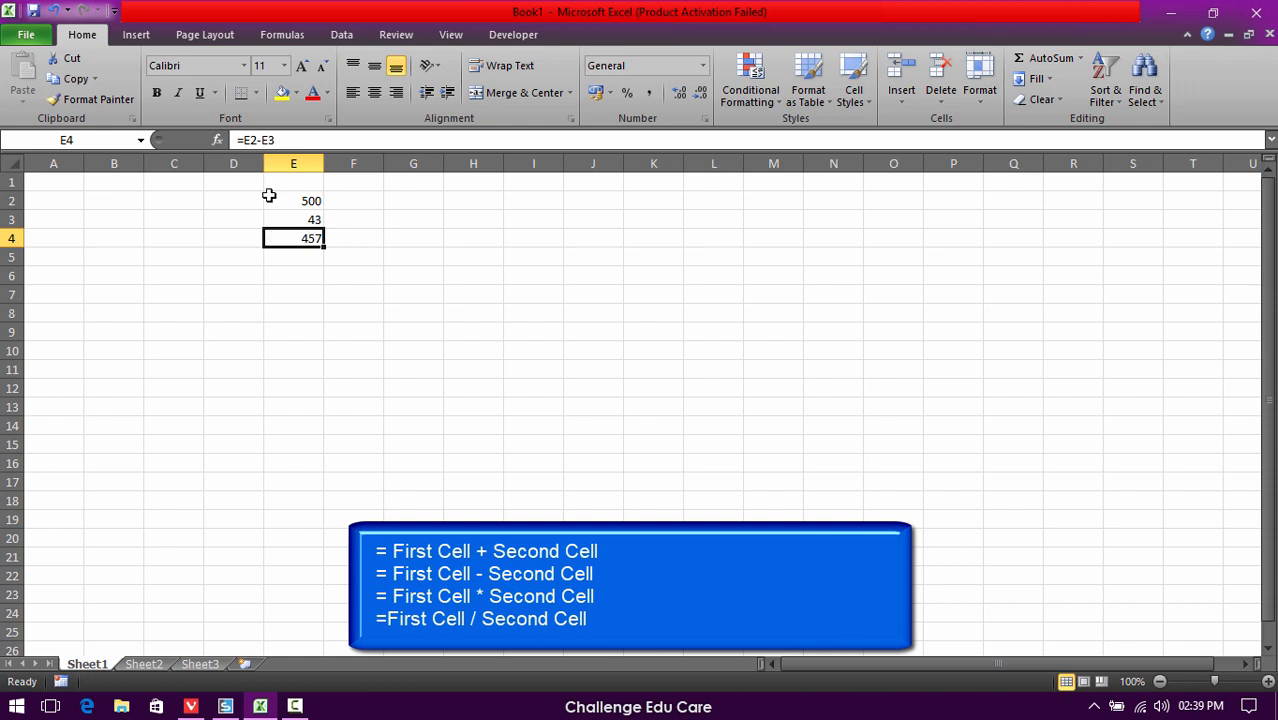
- Edit the formula in cell E4 into the multiplication =E2*E3
double_click(296, 239)
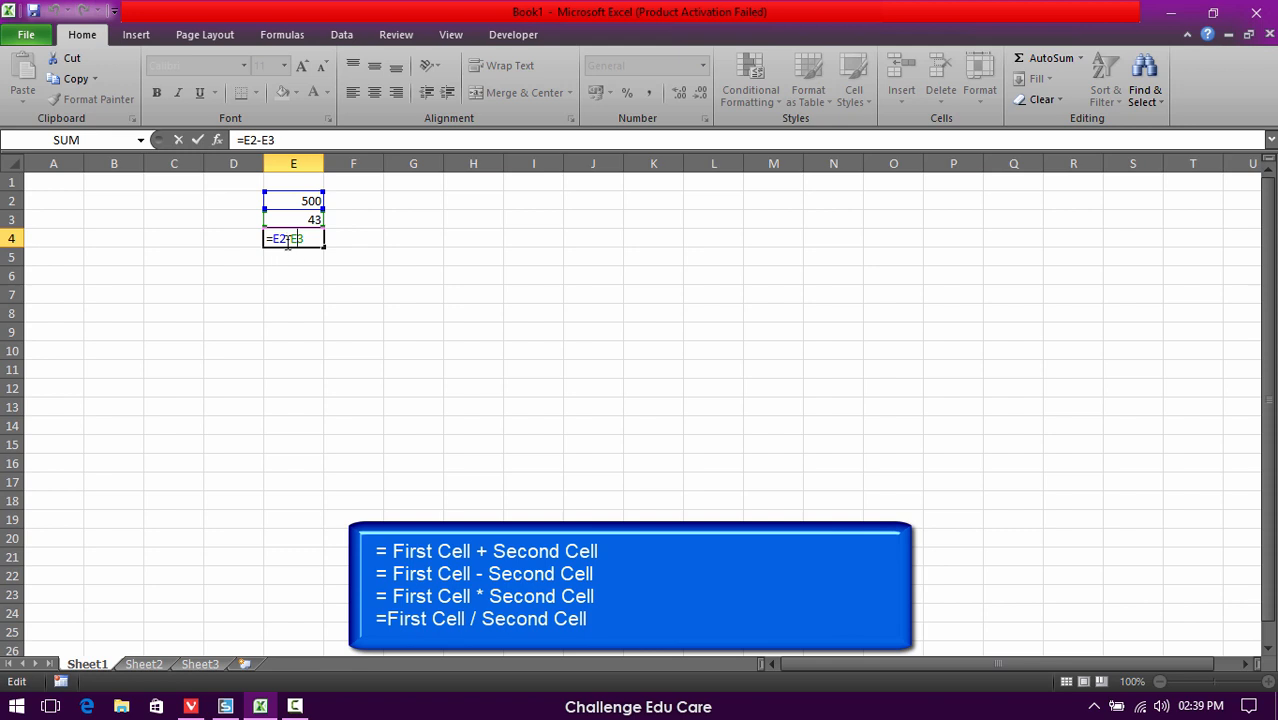
left_click(290, 238)
key("BackSpace")
type("*")
key("Return")
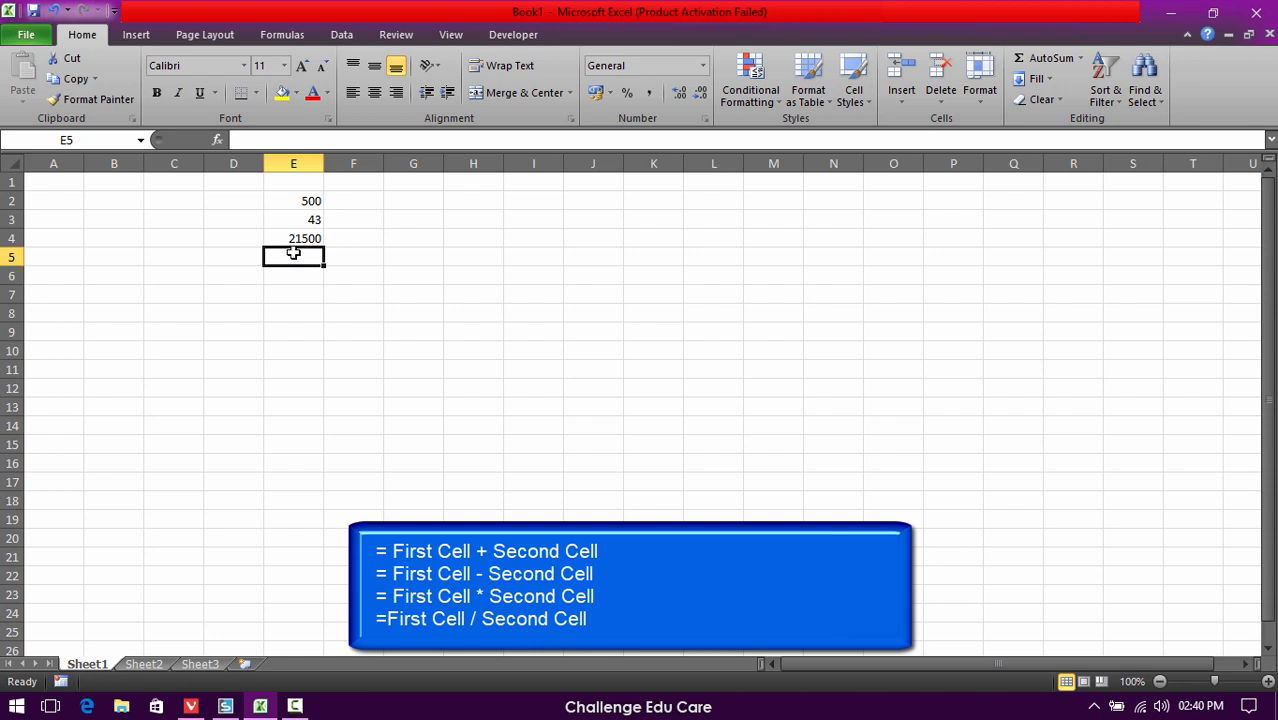
- Edit the formula in cell E4 into the division =E2/E3, and review it
double_click(298, 239)
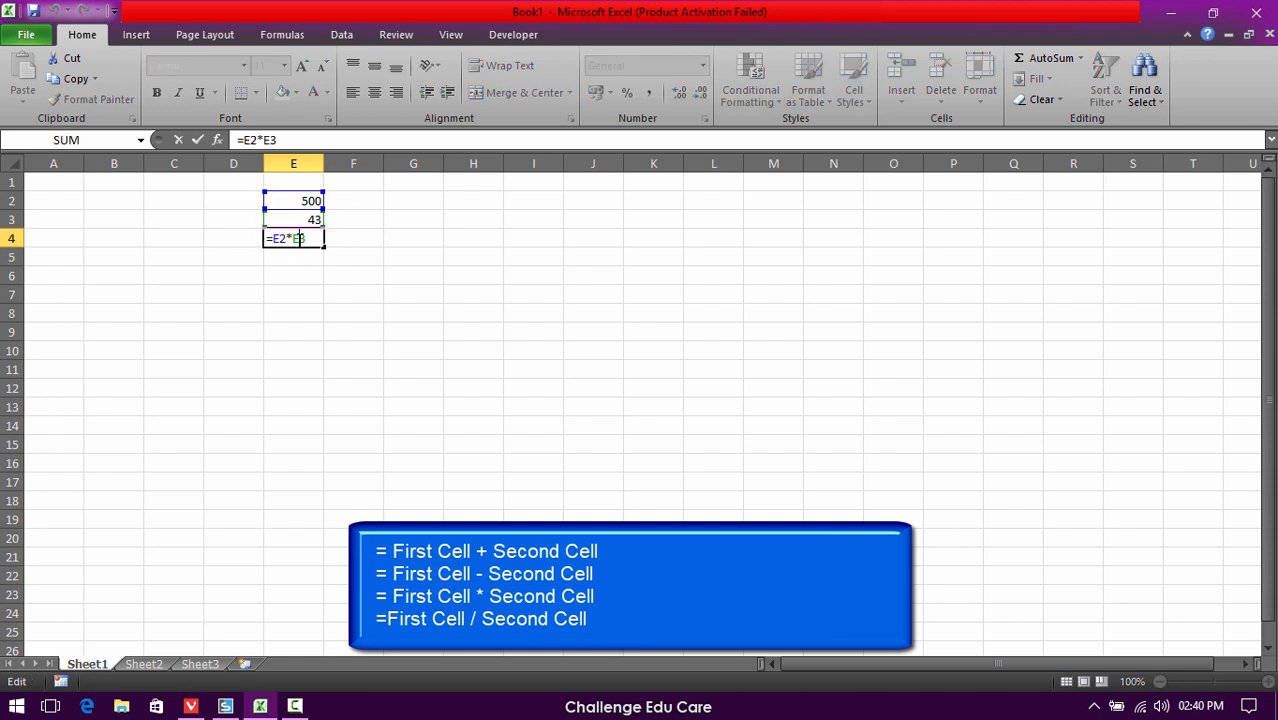
key("BackSpace")
type("/")
key("Return")
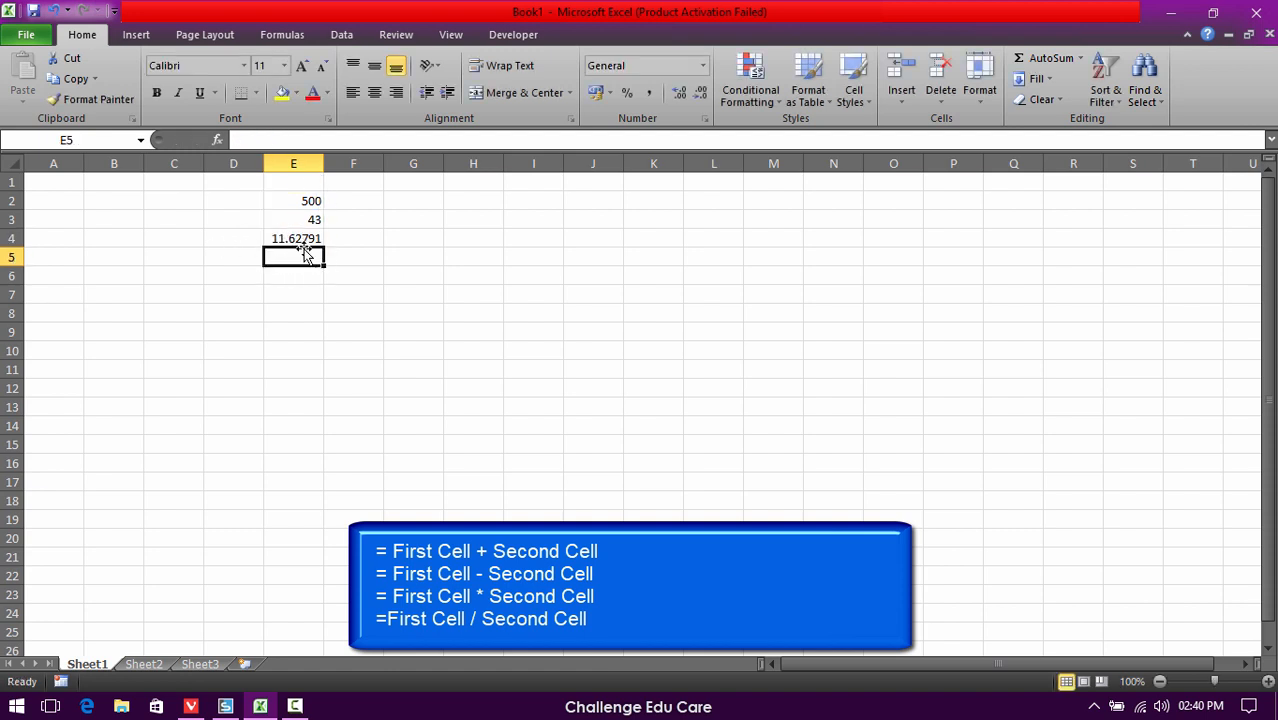
left_click(305, 240)
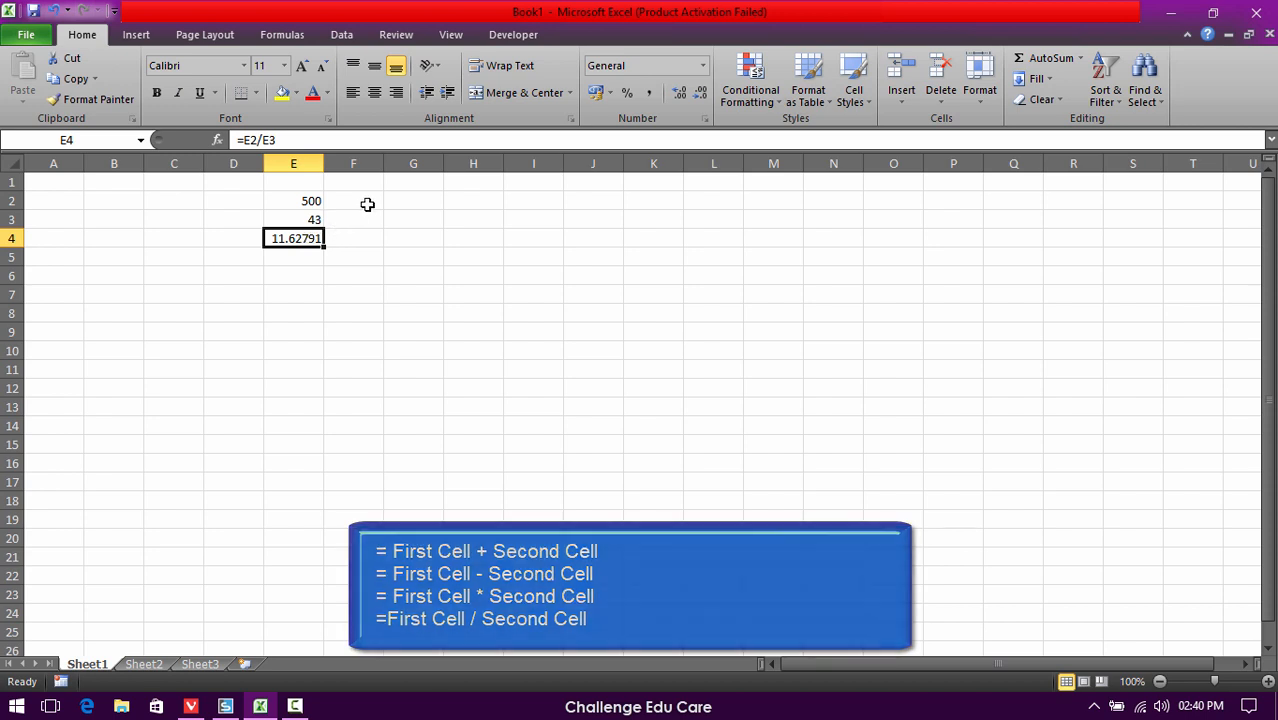
- Enter the numbers 343, 32, 232, 23, 343, 54, 454, 454, 45, 6 and 76 down cells H1 to H11
left_click(466, 184)
type("343")
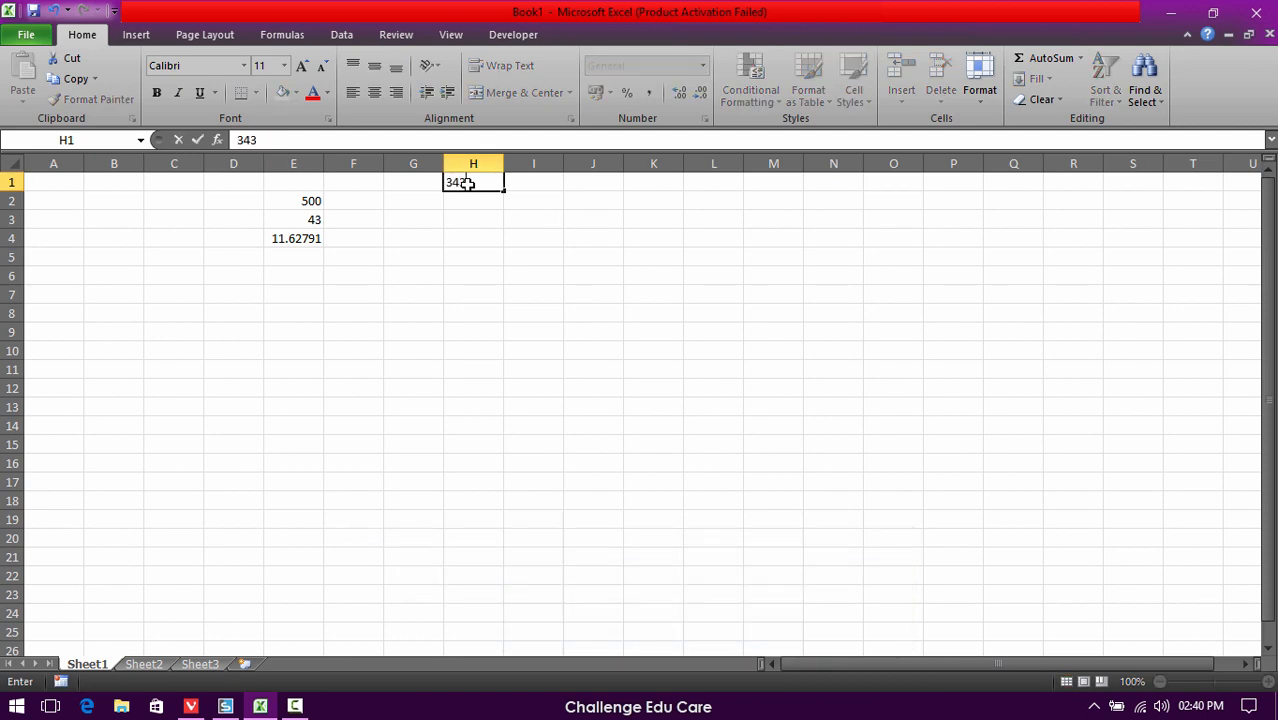
key("Return")
type("32")
key("Return")
type("232")
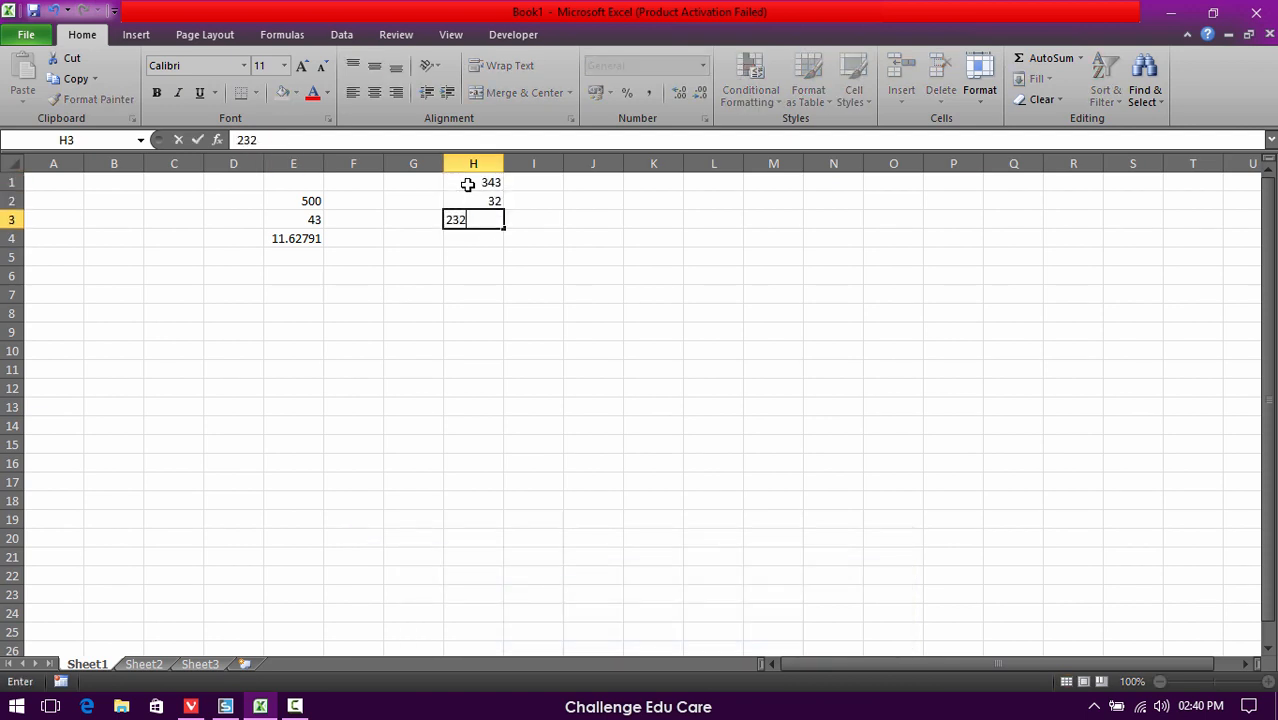
key("Return")
type("23")
key("Return")
type("343")
key("Return")
type("54")
key("Return")
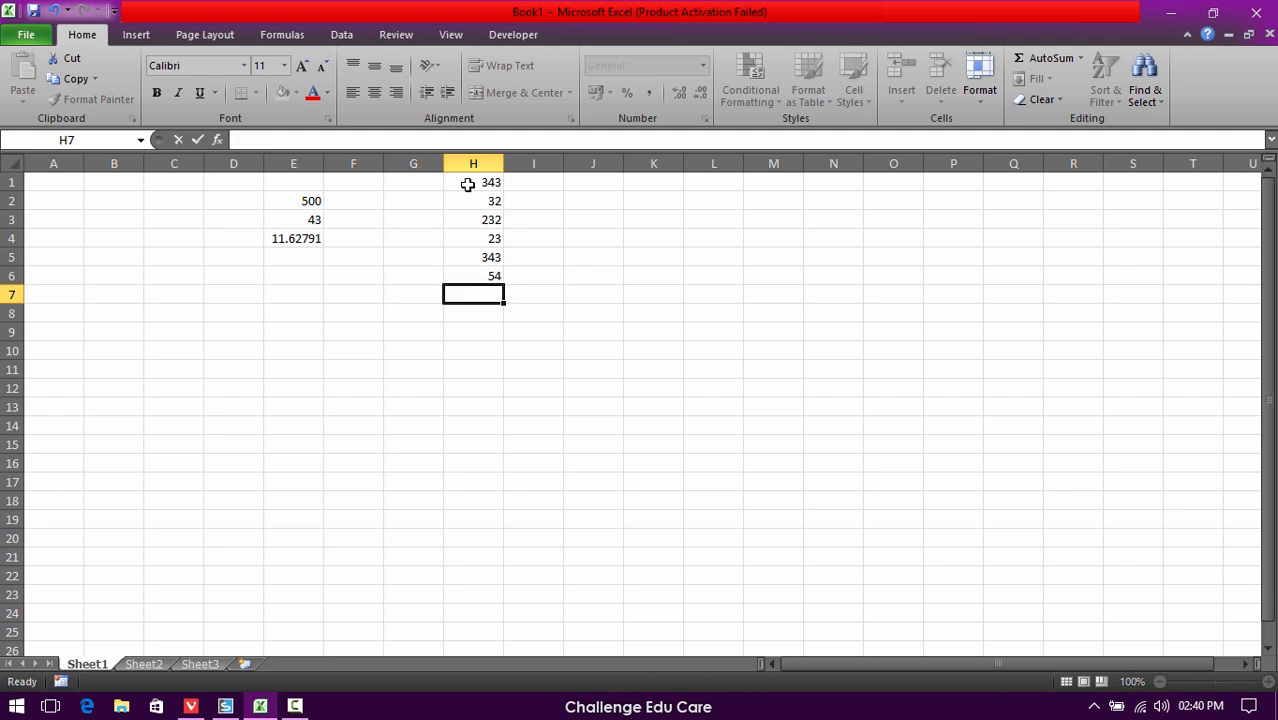
type("454")
key("Return")
type("454")
key("Return")
type("45")
key("Return")
type("6")
key("Return")
type("76")
key("Return")
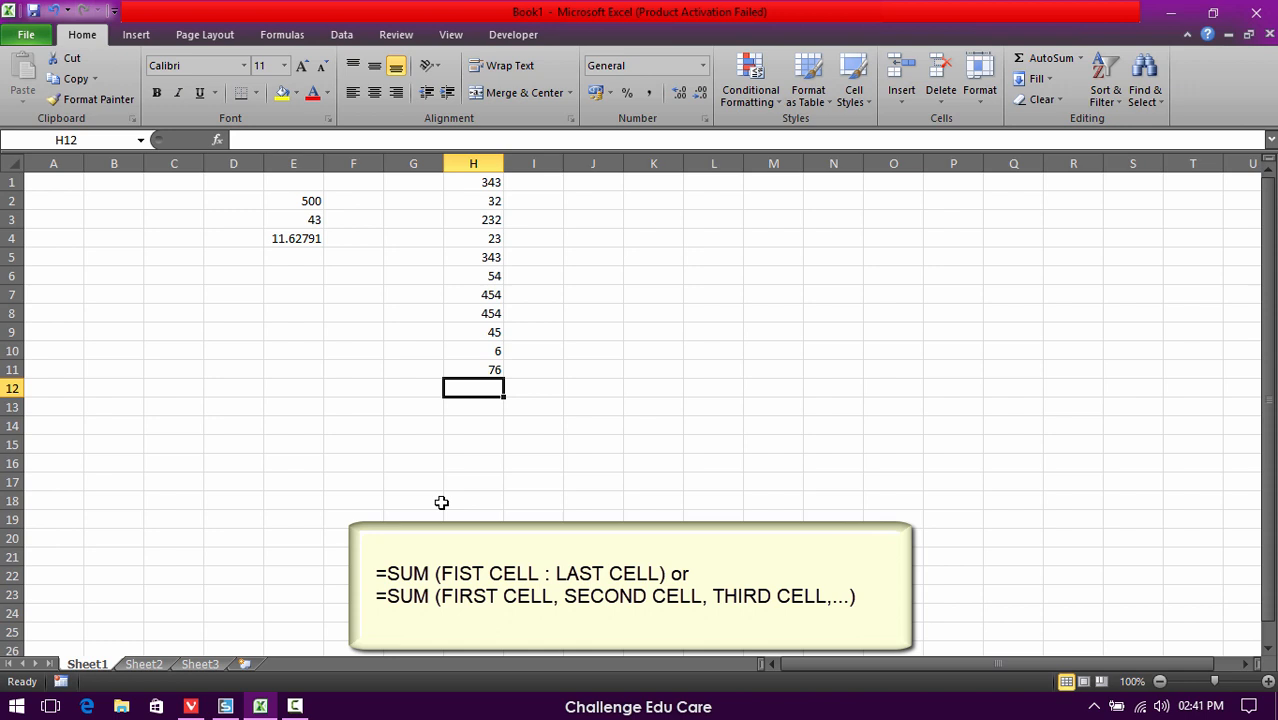
- Add up the column of numbers in cell H12 with the formula =SUM(H1:H11), and review it
type("=sum")
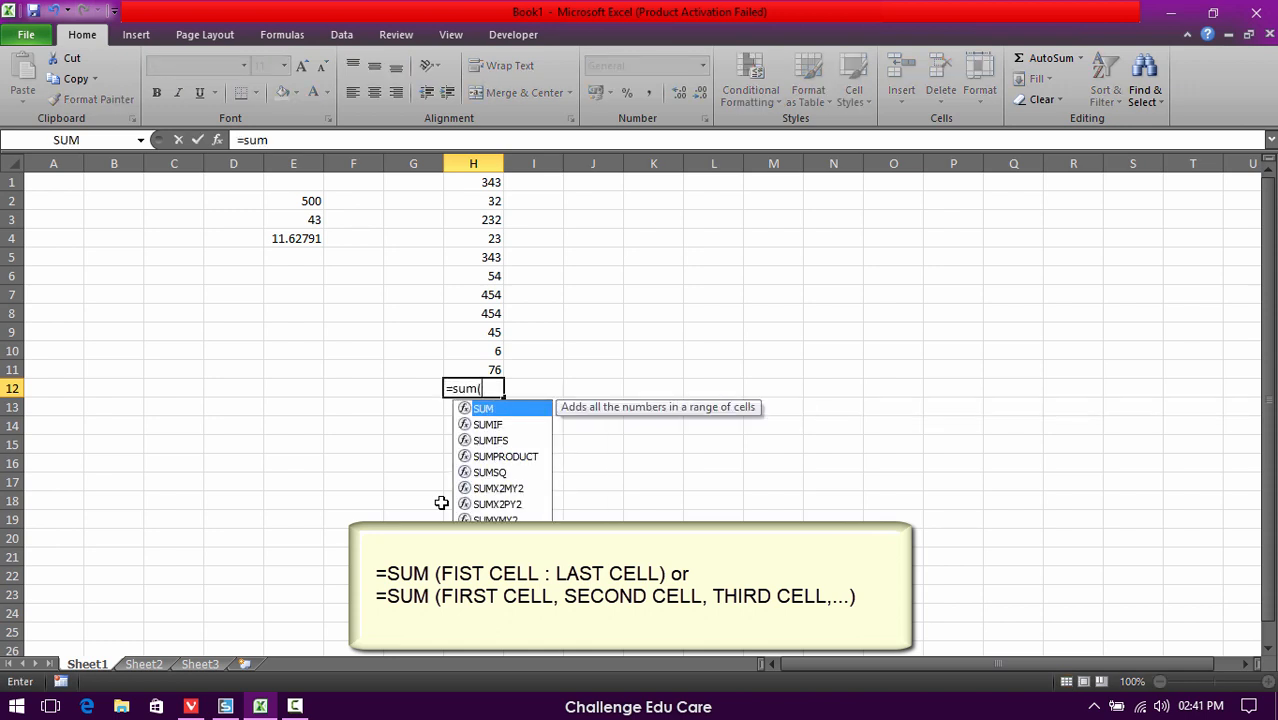
type("(")
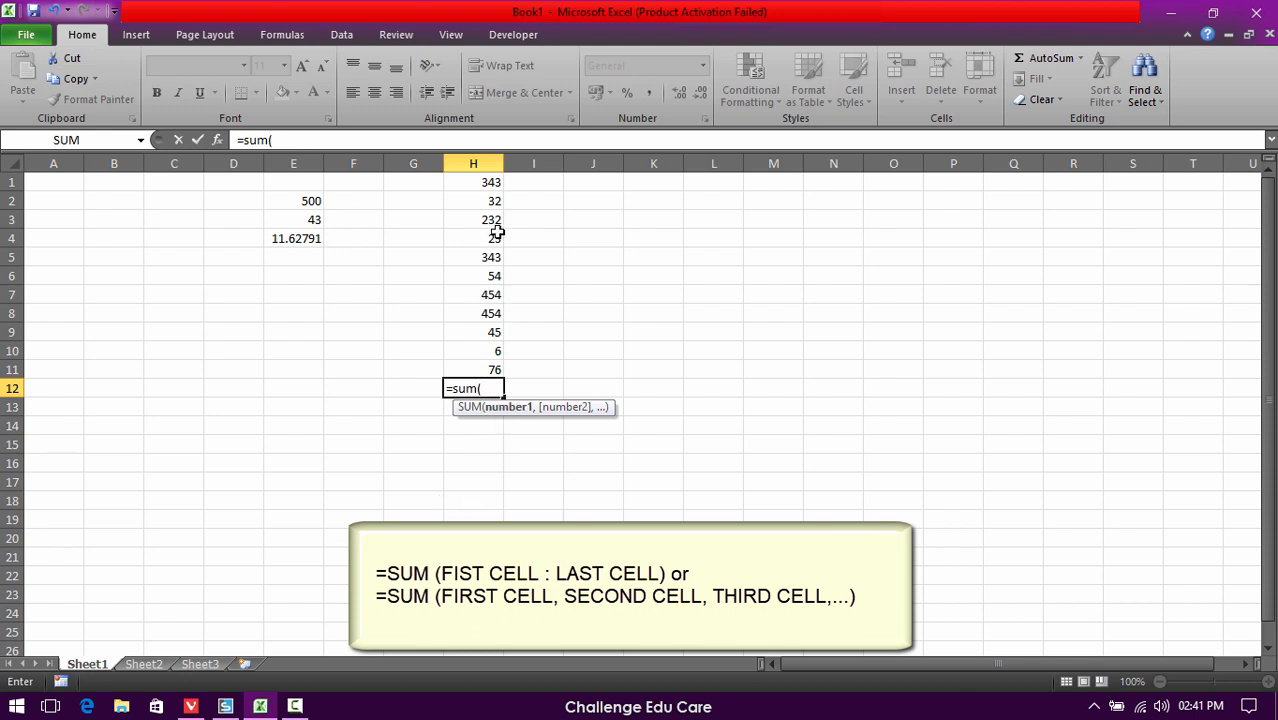
left_click(479, 183)
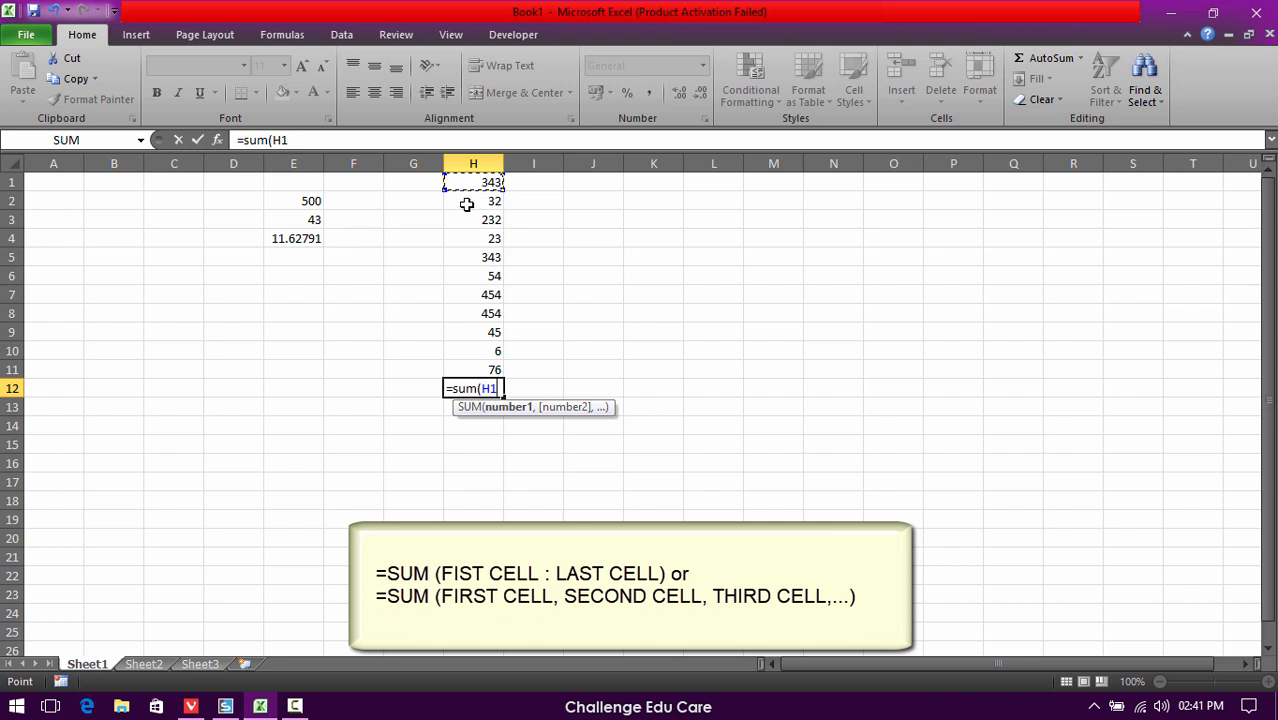
key("F8")
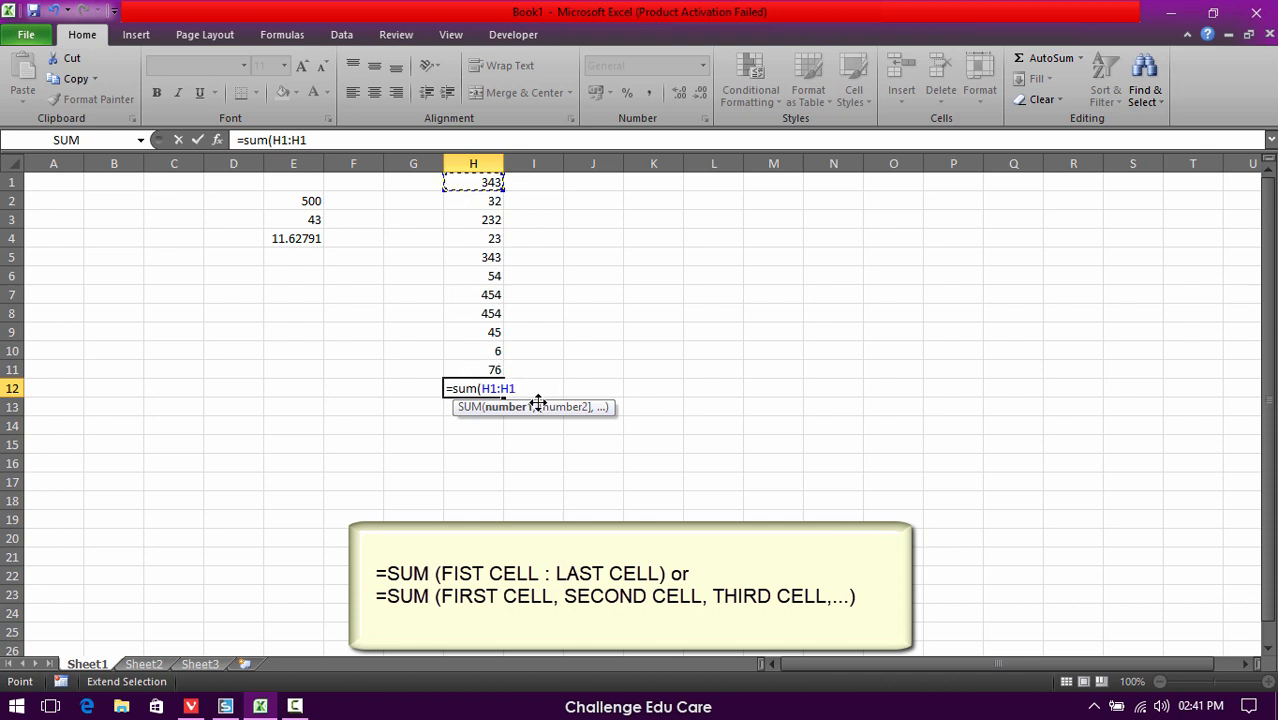
left_click(467, 370)
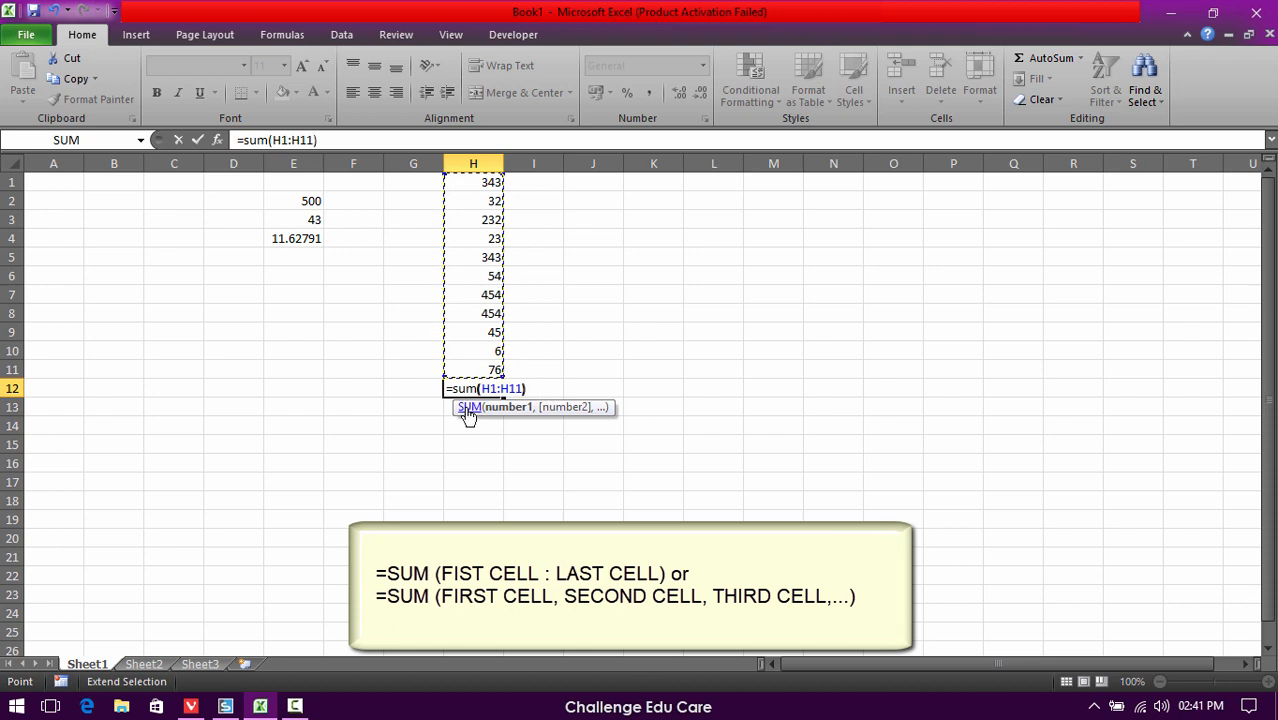
key("Return")
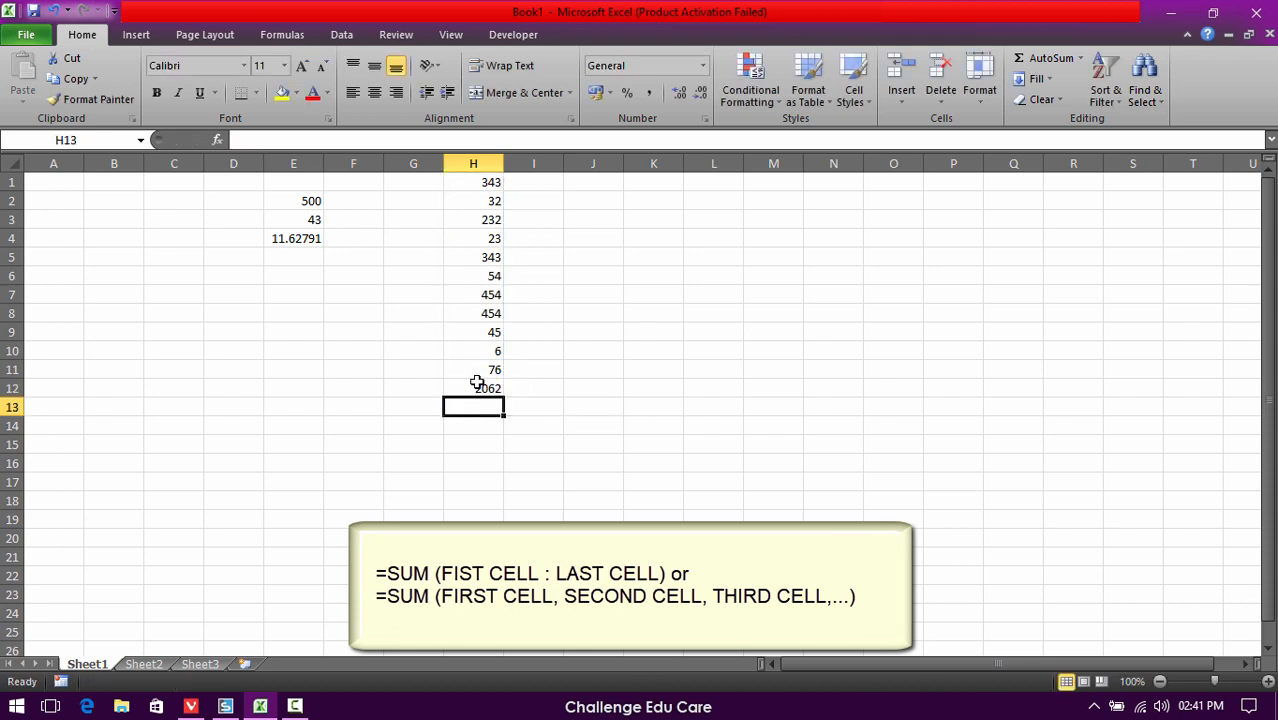
left_click(476, 386)
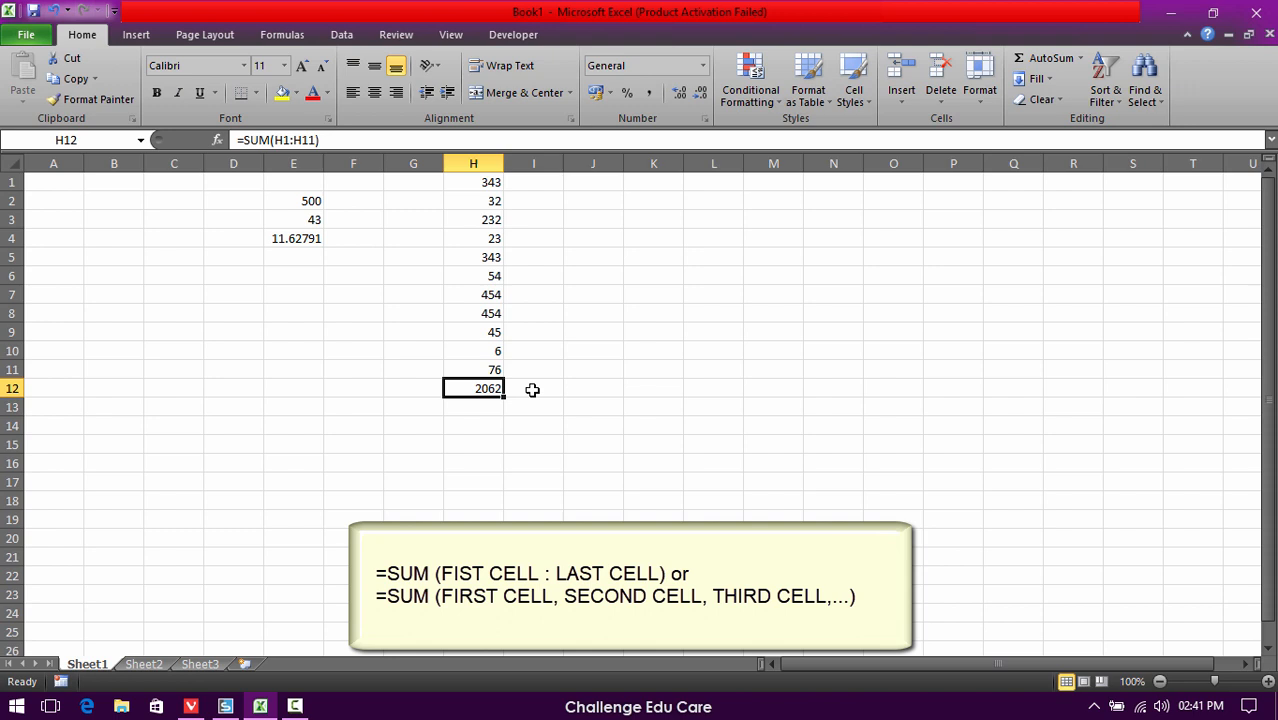
- Edit the SUM formula in cell H12 so that its range is H1:H4
double_click(480, 389)
key("BackSpace")
key("BackSpace")
key("BackSpace")
key("BackSpace")
key("BackSpace")
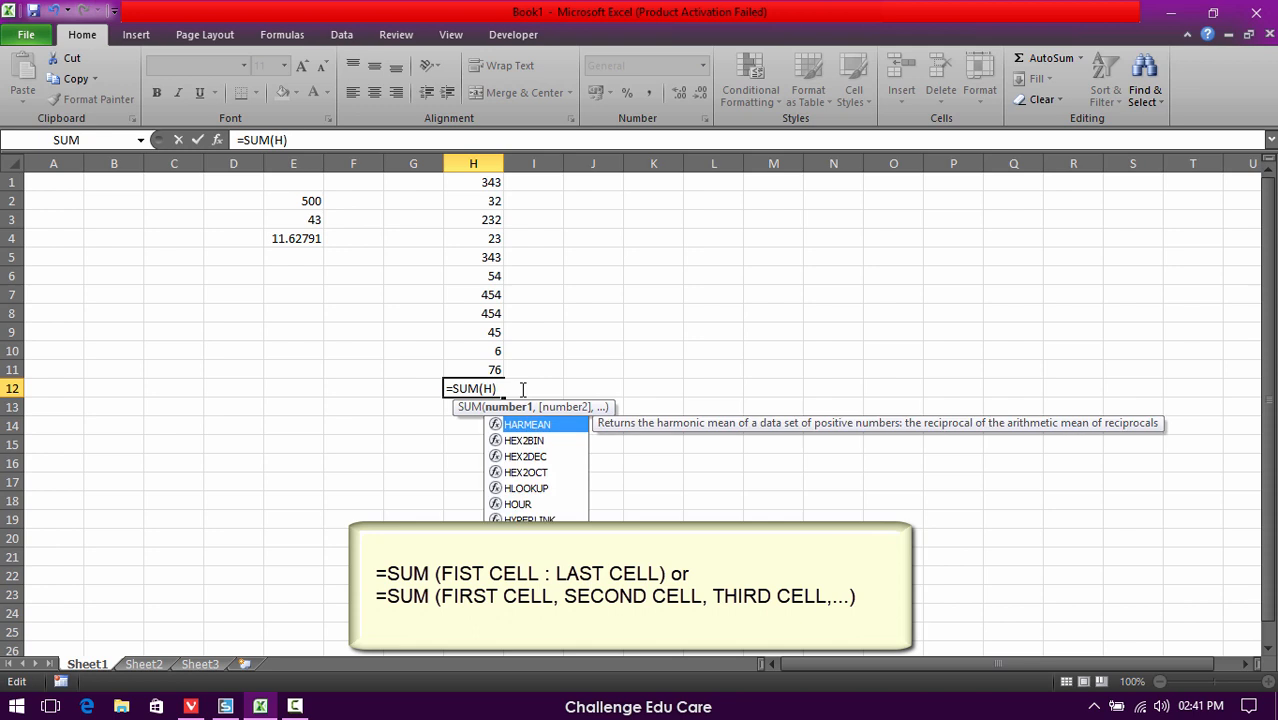
key("BackSpace")
left_click(462, 178)
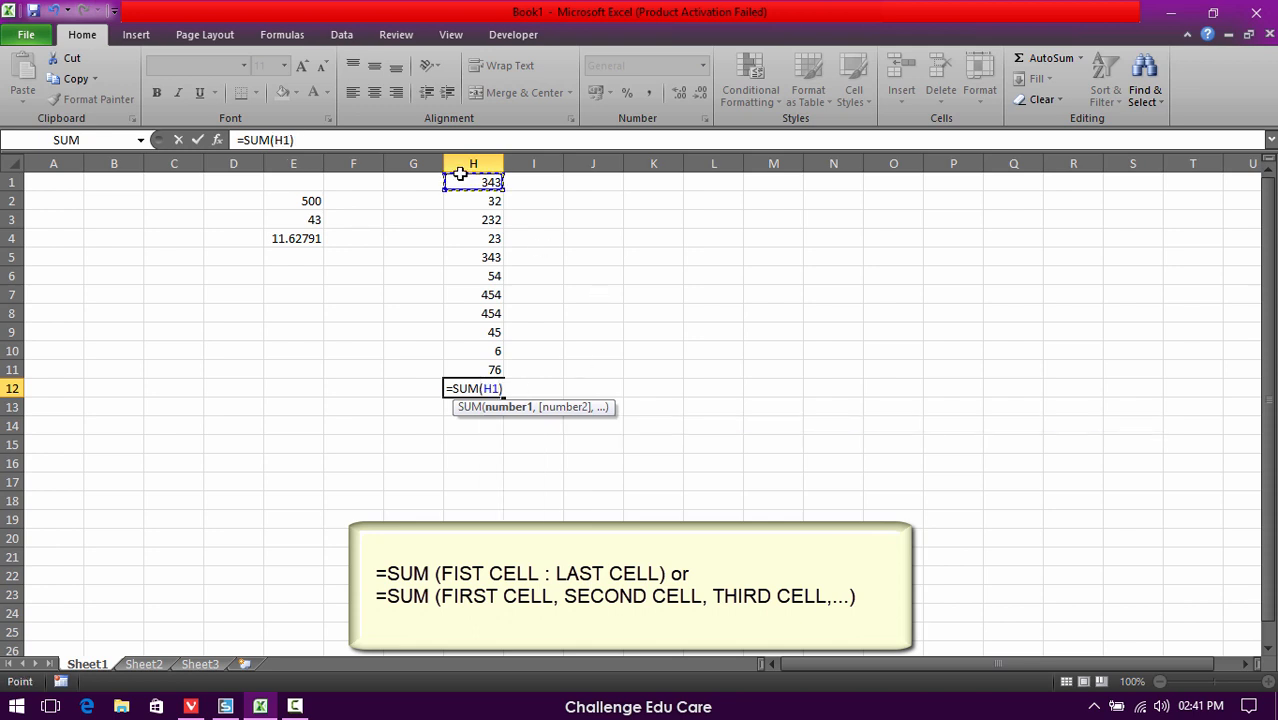
key("F8")
left_click(475, 243)
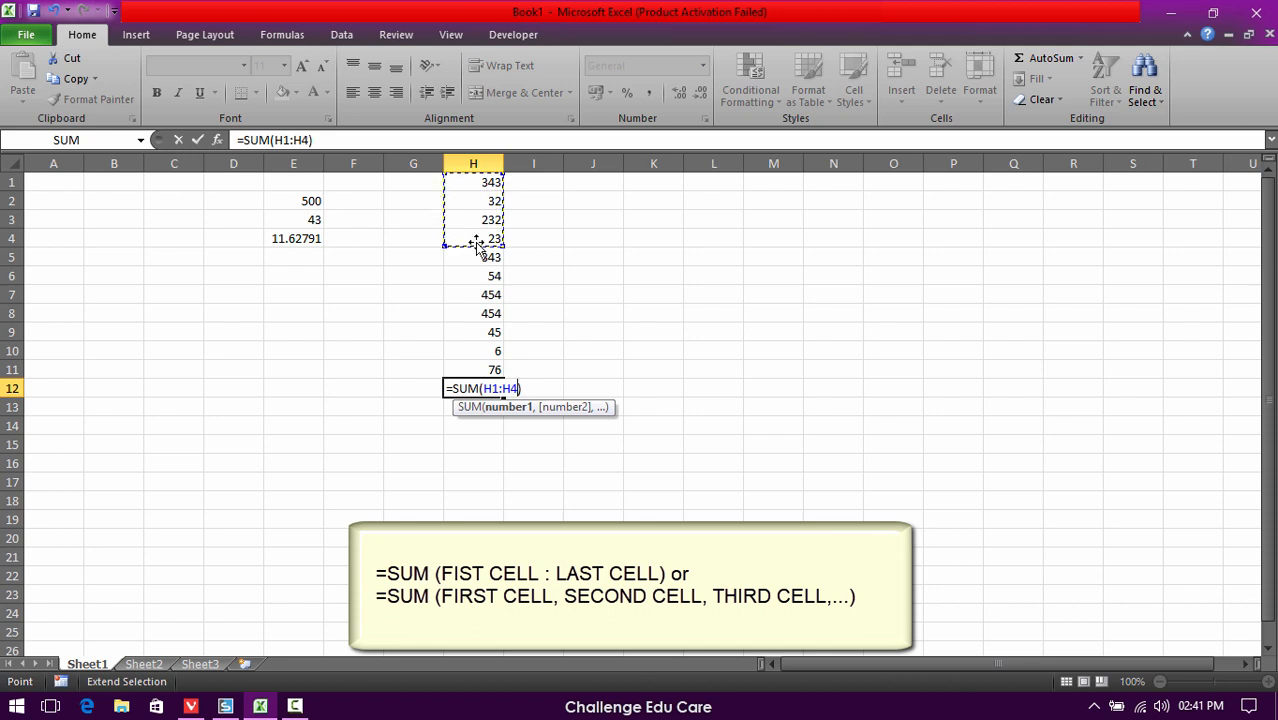
- Turn the range in cell H12's formula into a list of separate cells, =SUM(H1,H4,H7,H10), and enter it
key("BackSpace")
key("BackSpace")
key("BackSpace")
type(",")
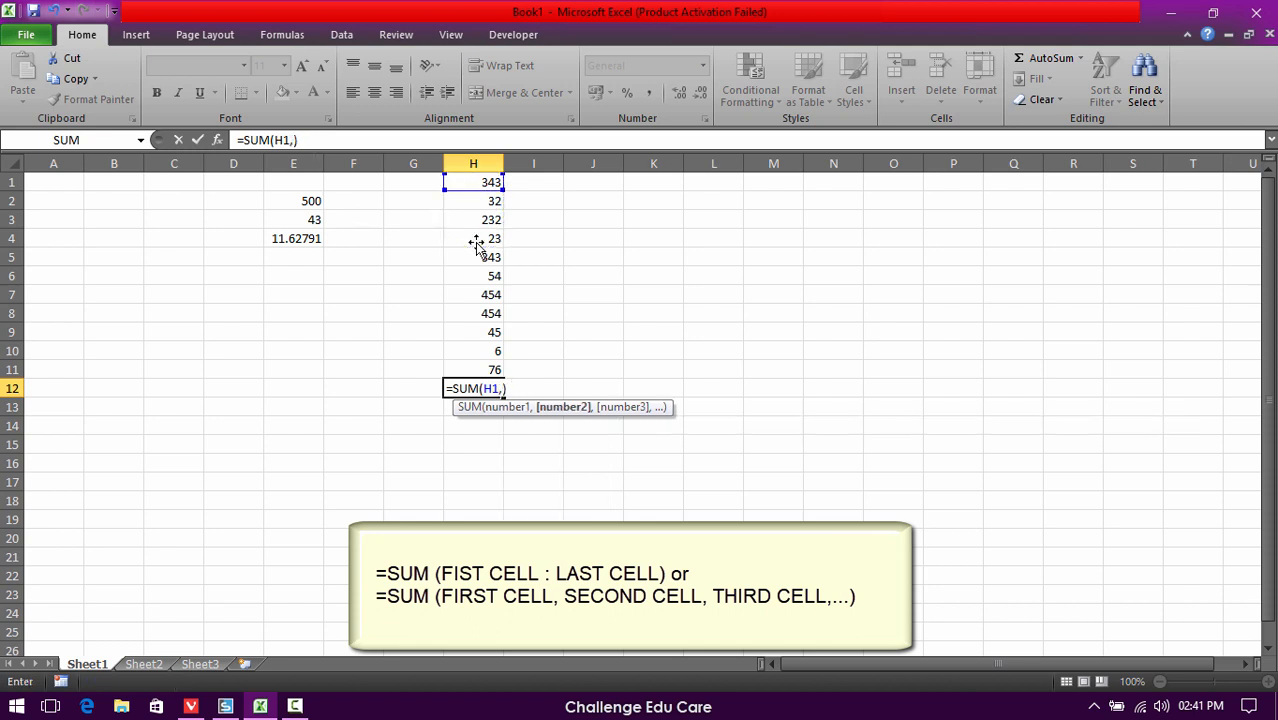
left_click(486, 244)
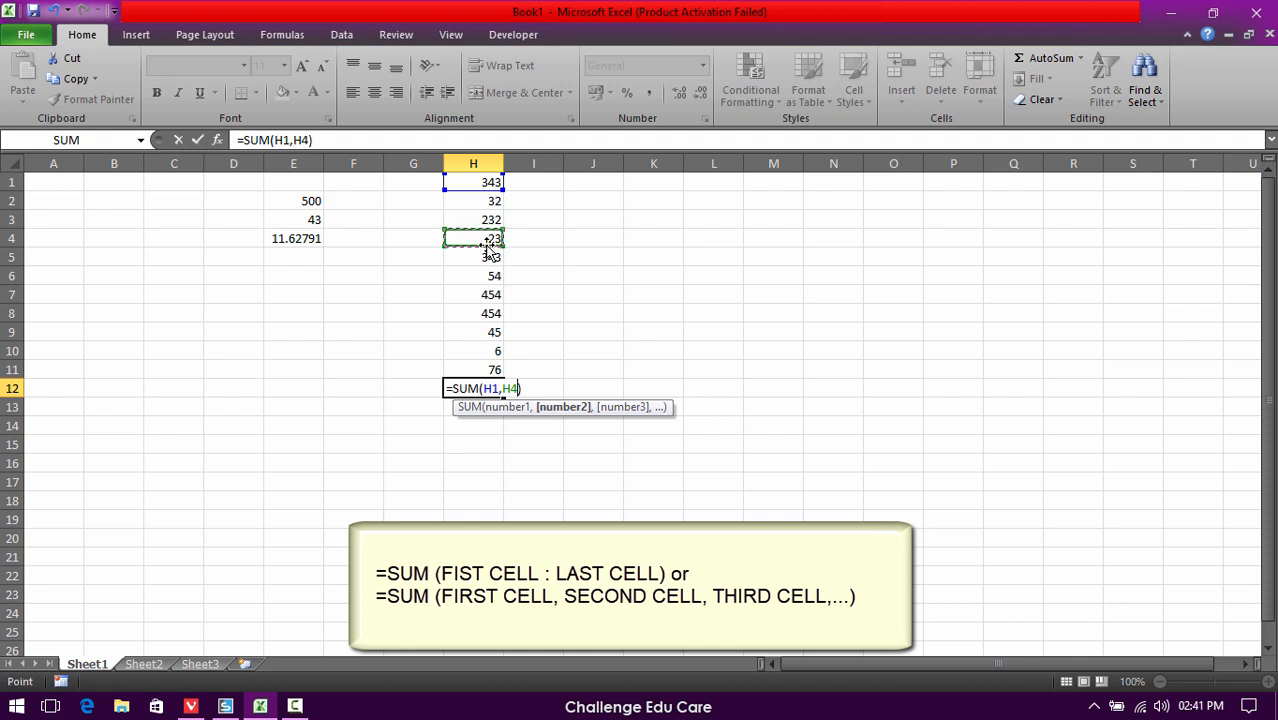
type(",")
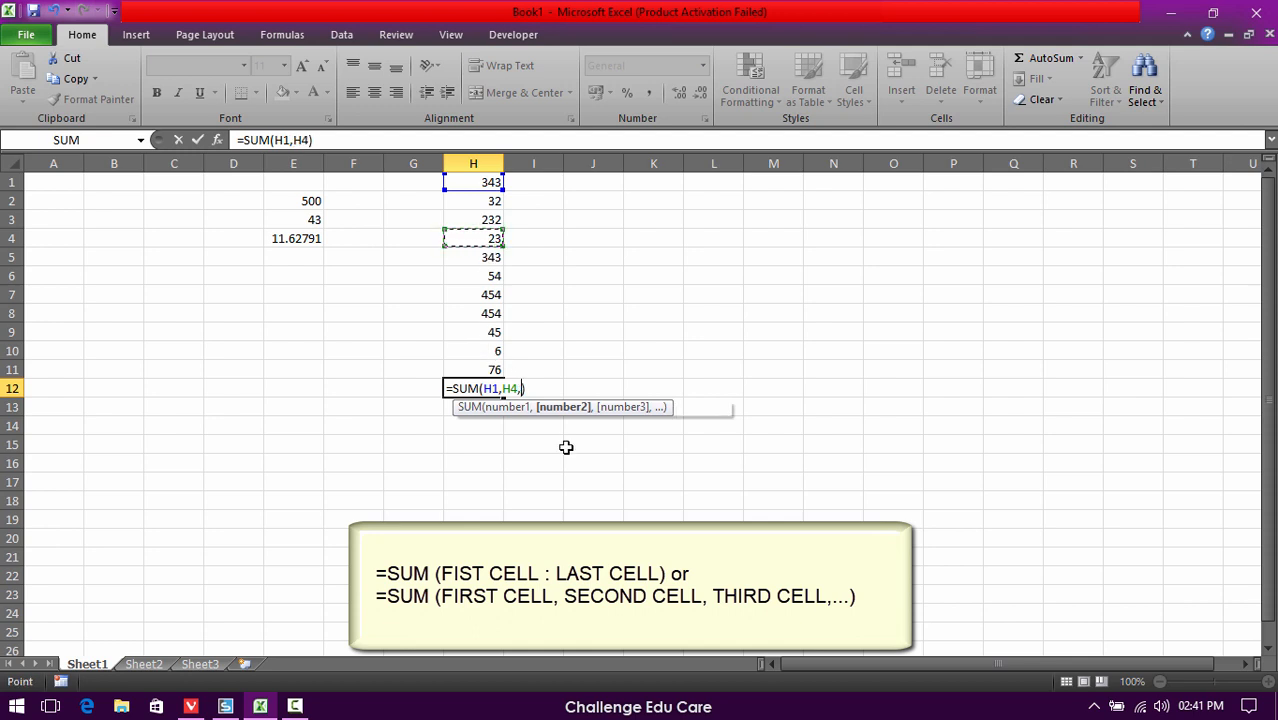
left_click(454, 297)
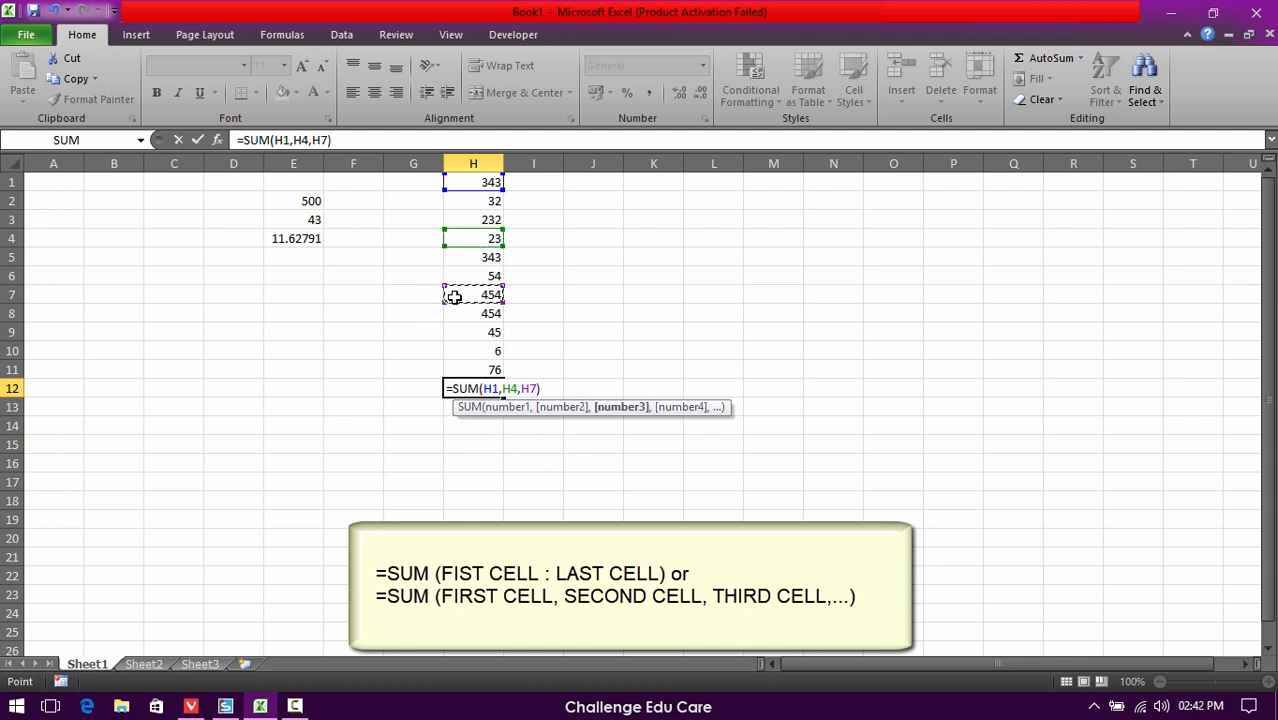
type(",")
left_click(495, 356)
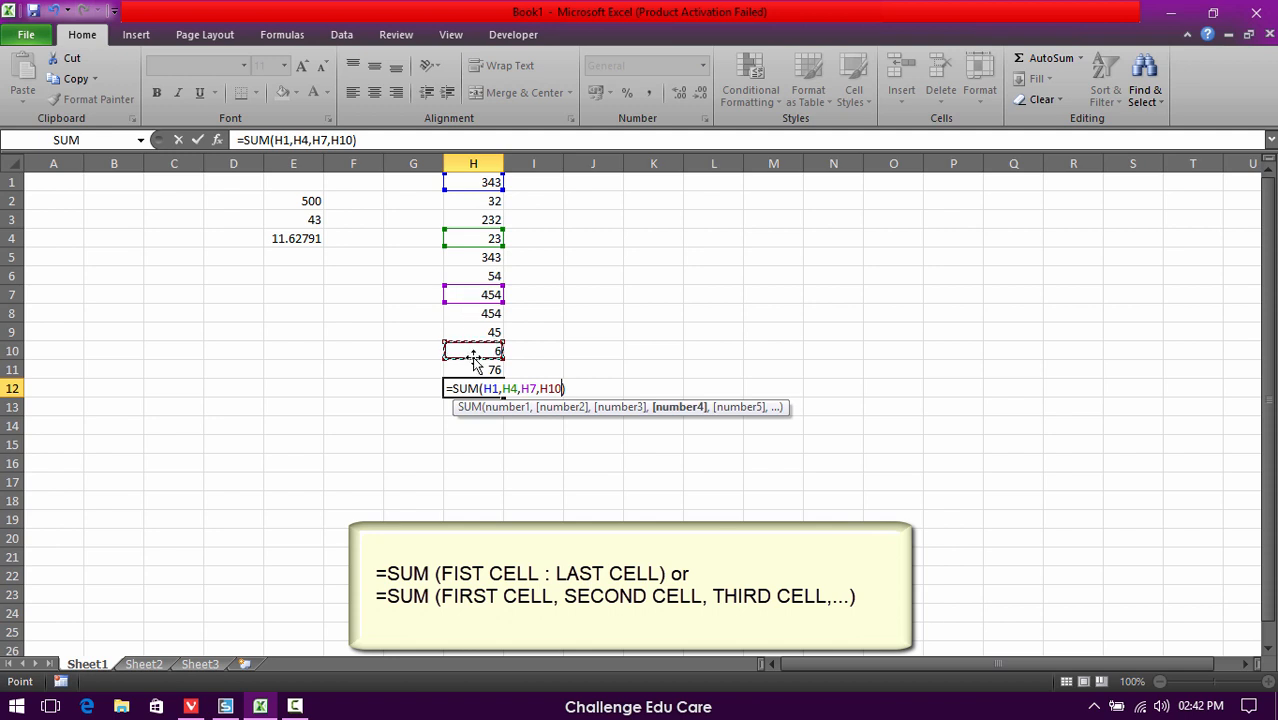
key("Return")
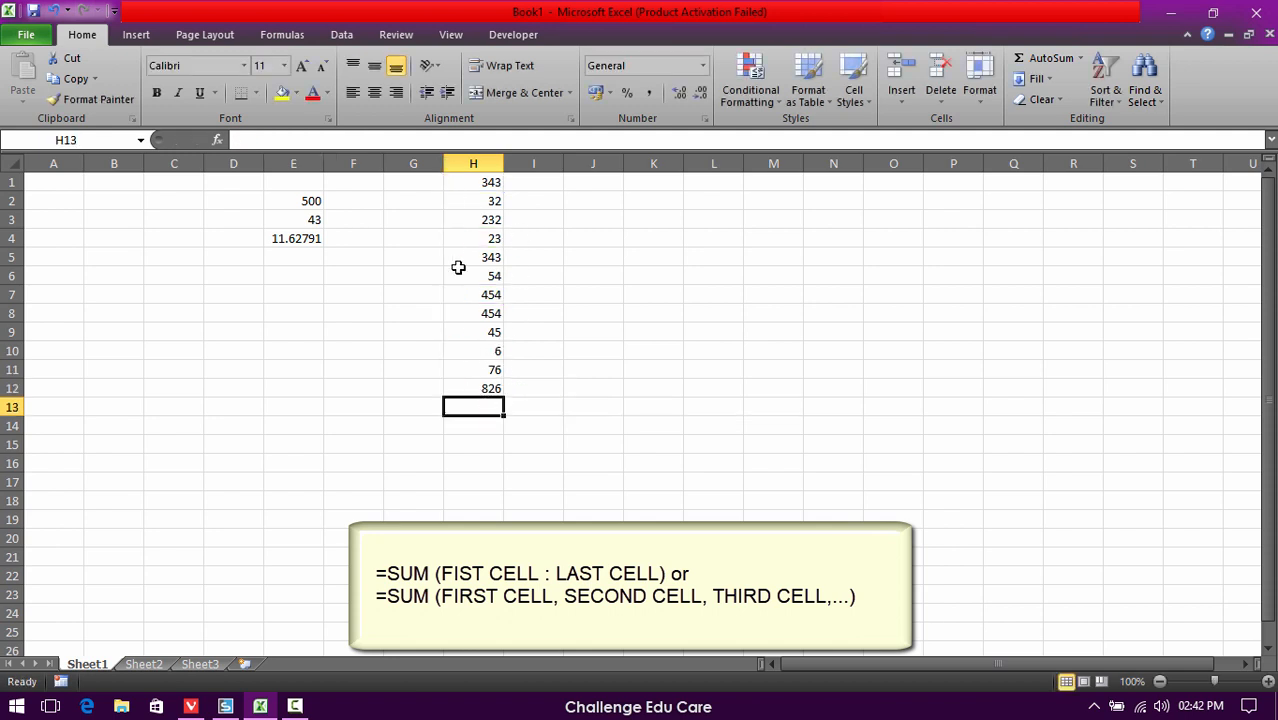
- Replace the sum in cell H12 with =avg(H1:H11) and accept the proposed correction to =AVERAGE(H1:H11)
left_click(474, 391)
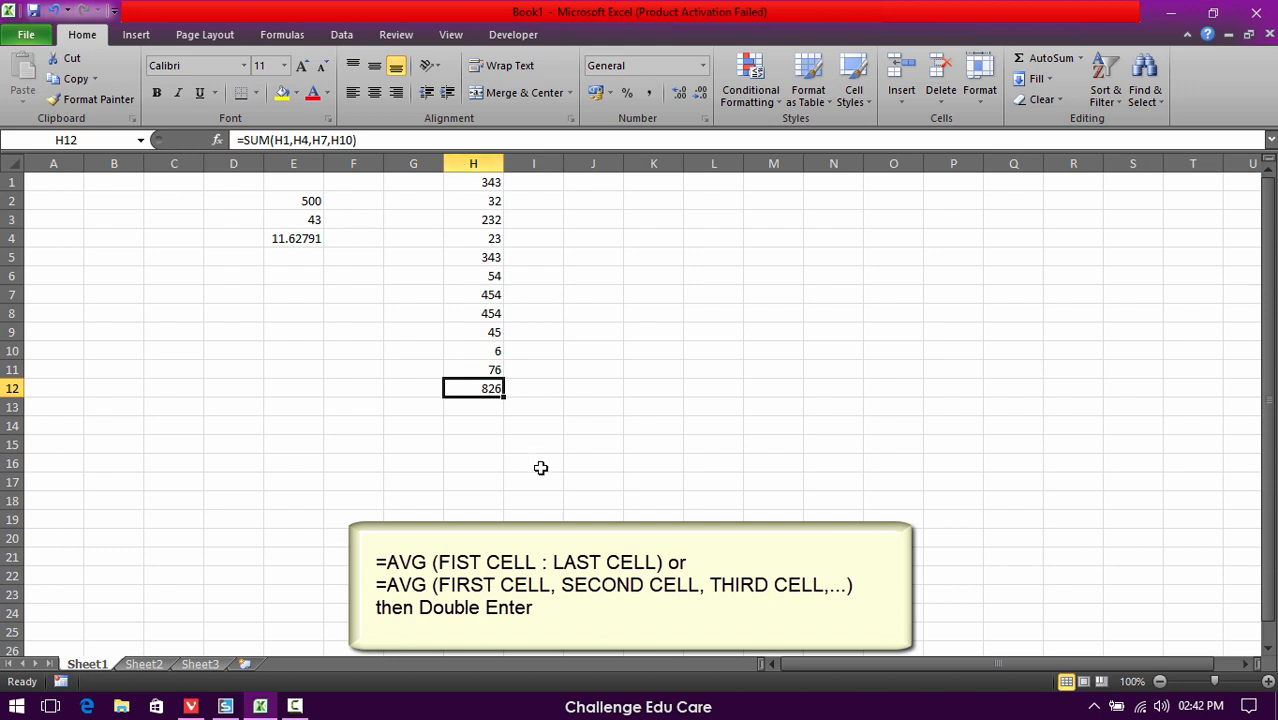
type("=")
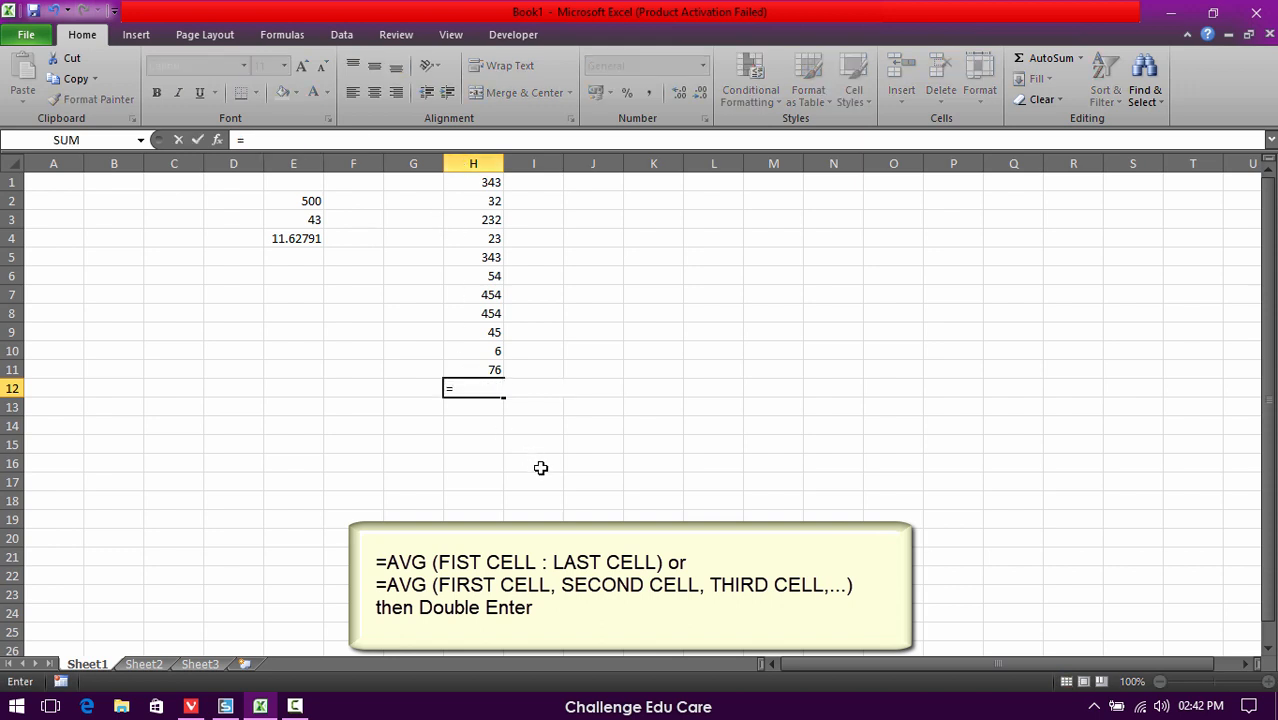
type("average")
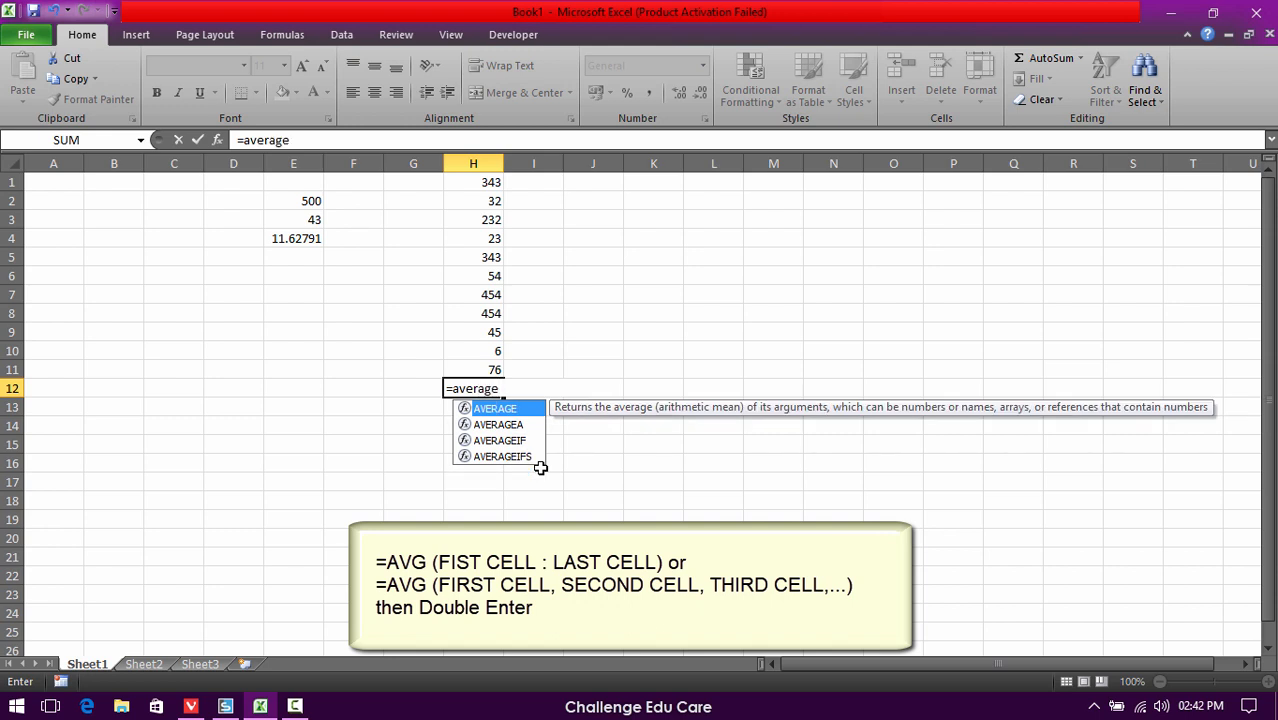
key("BackSpace")
key("BackSpace")
key("BackSpace")
key("BackSpace")
key("BackSpace")
type("g")
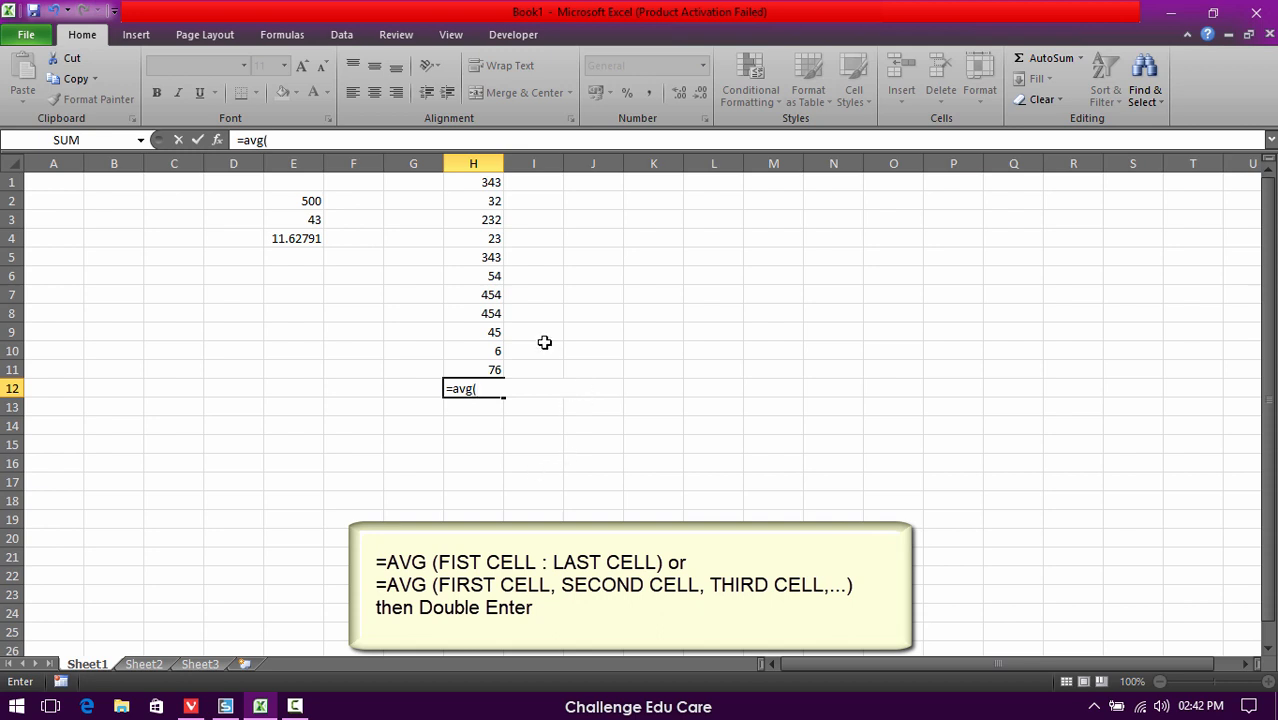
left_click_drag(483, 181, 474, 364)
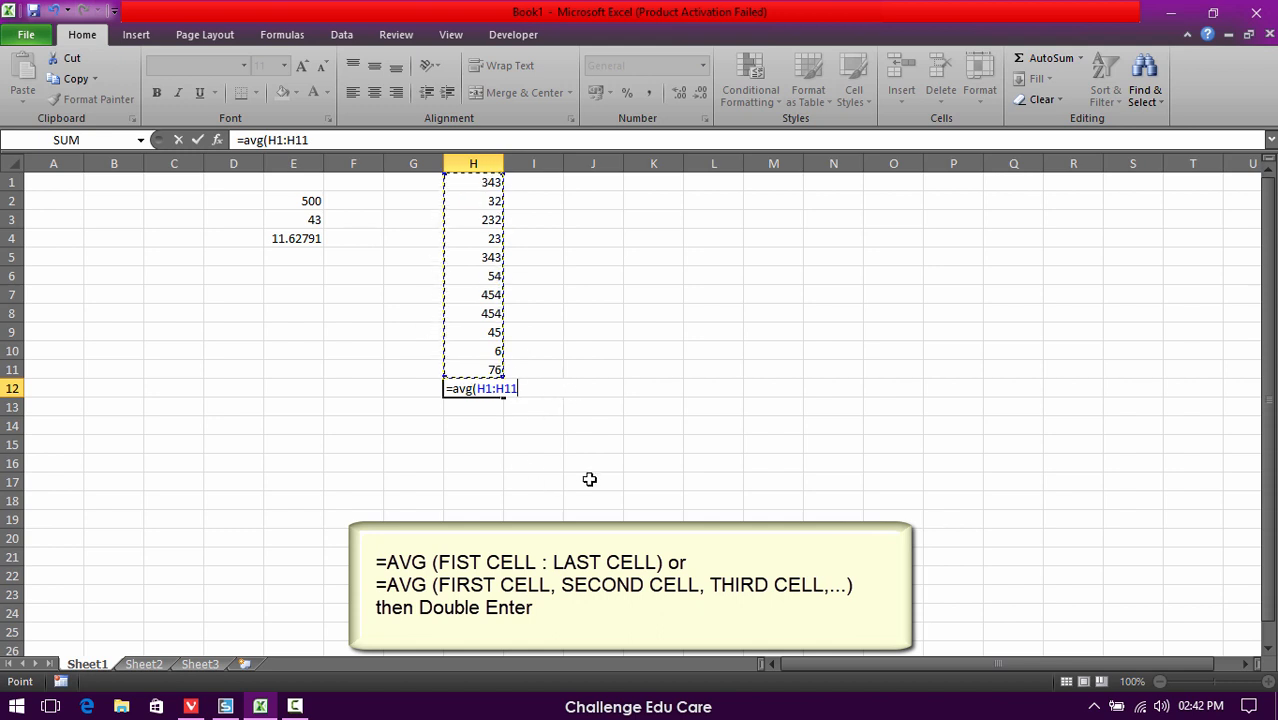
type(")")
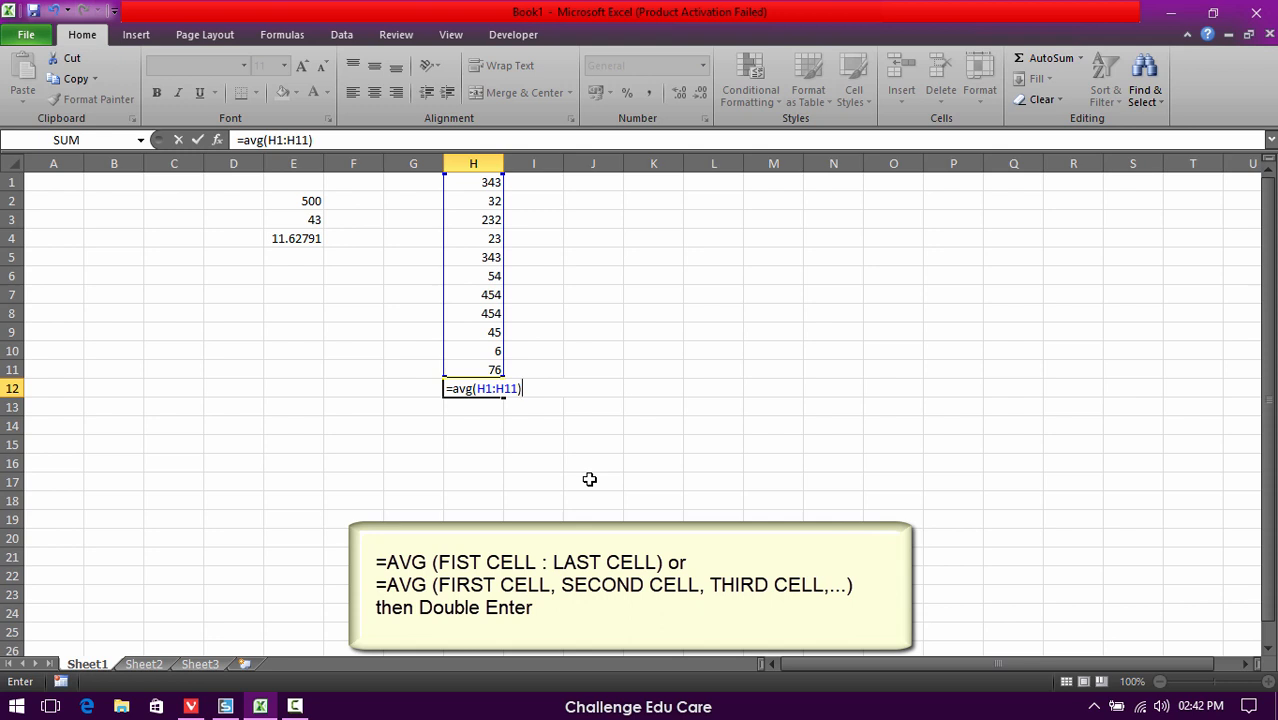
key("Return")
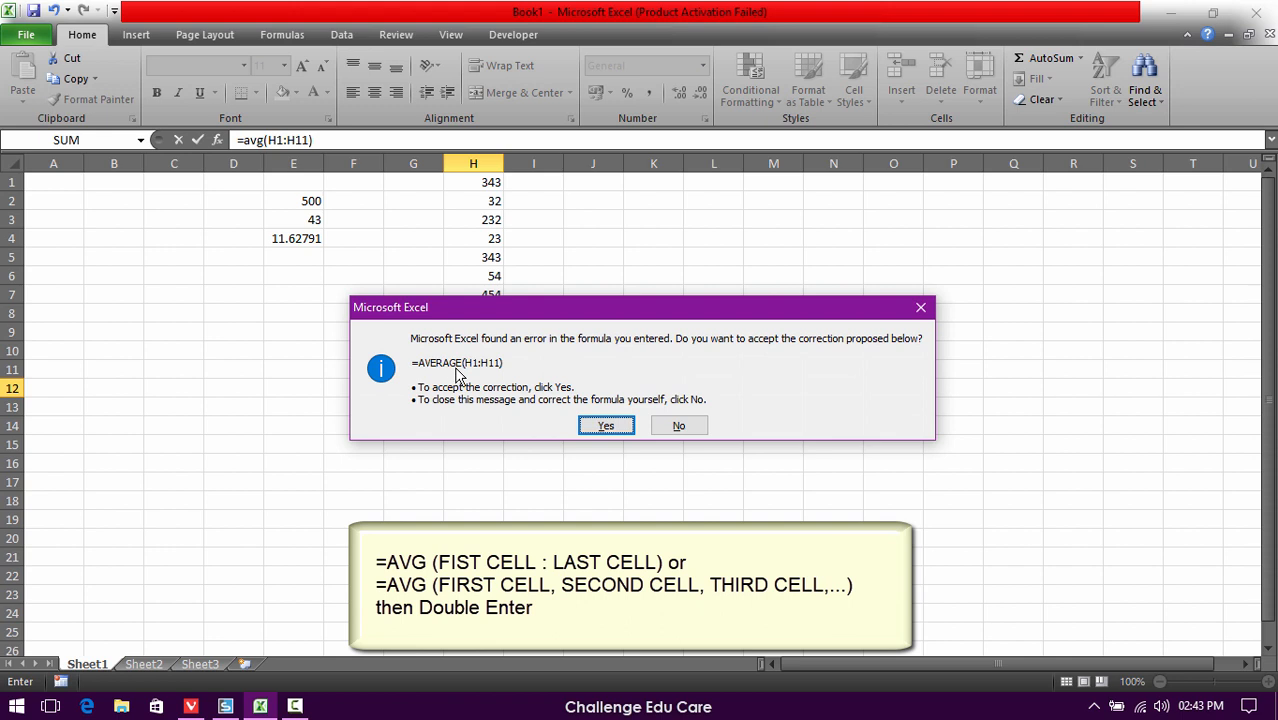
left_click(605, 425)
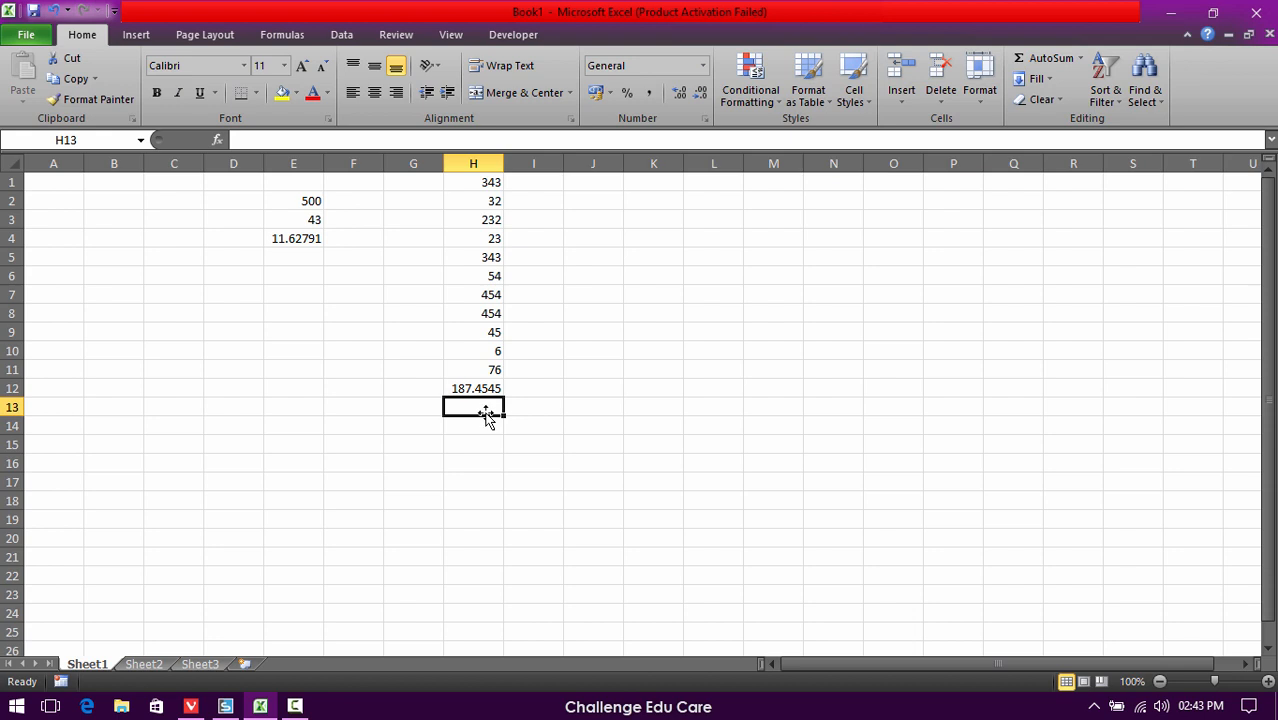
- Clear the average from cell H12, enter the formula =MAX(H1:H11) there, and review it
left_click(485, 389)
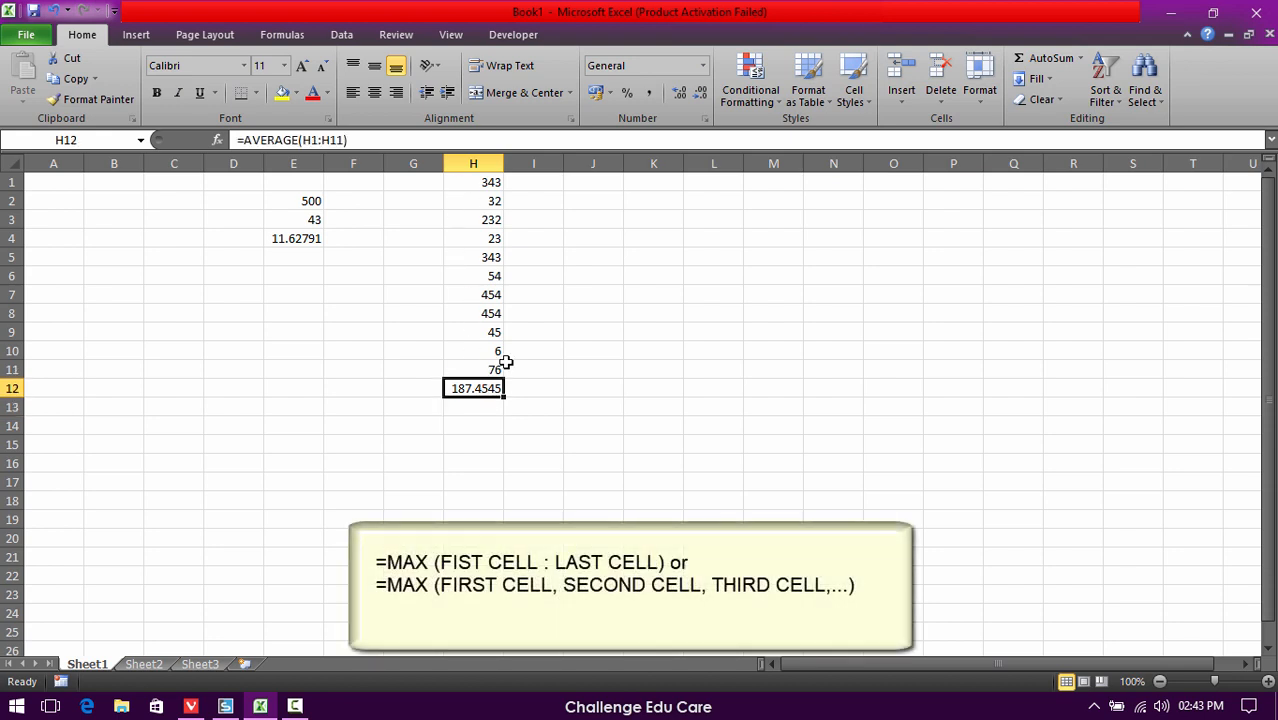
key("Delete")
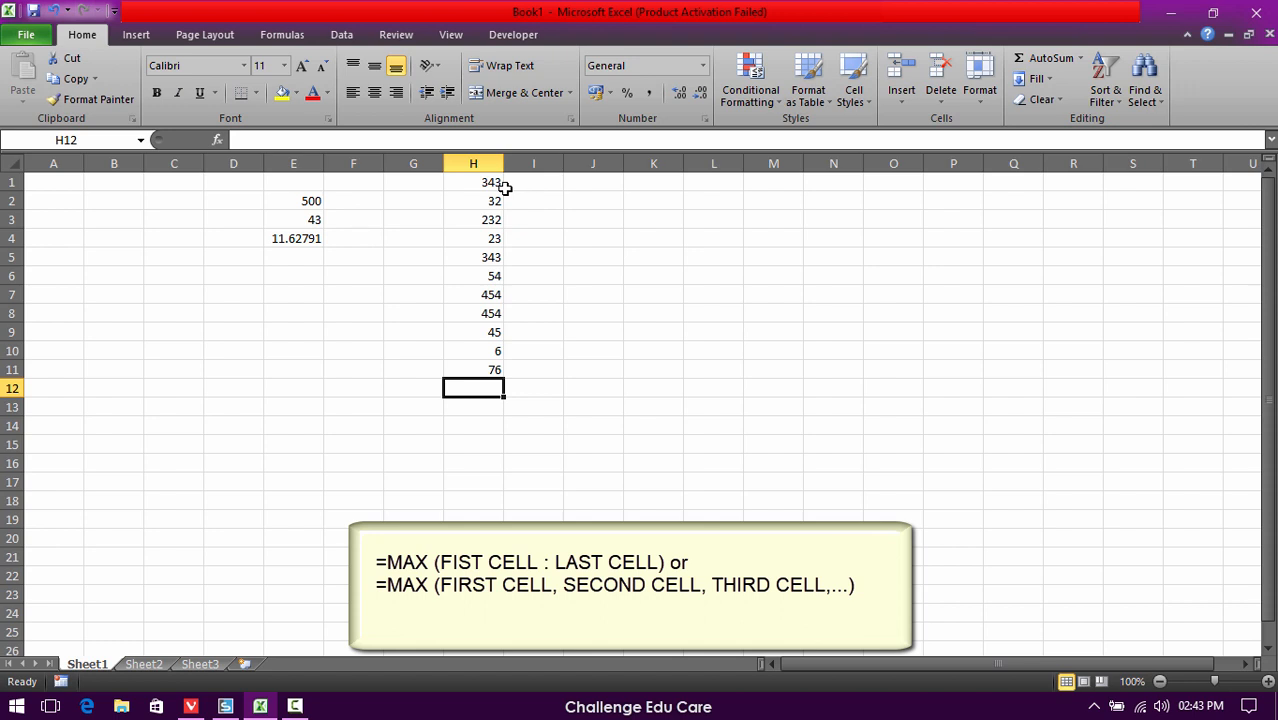
type("=max")
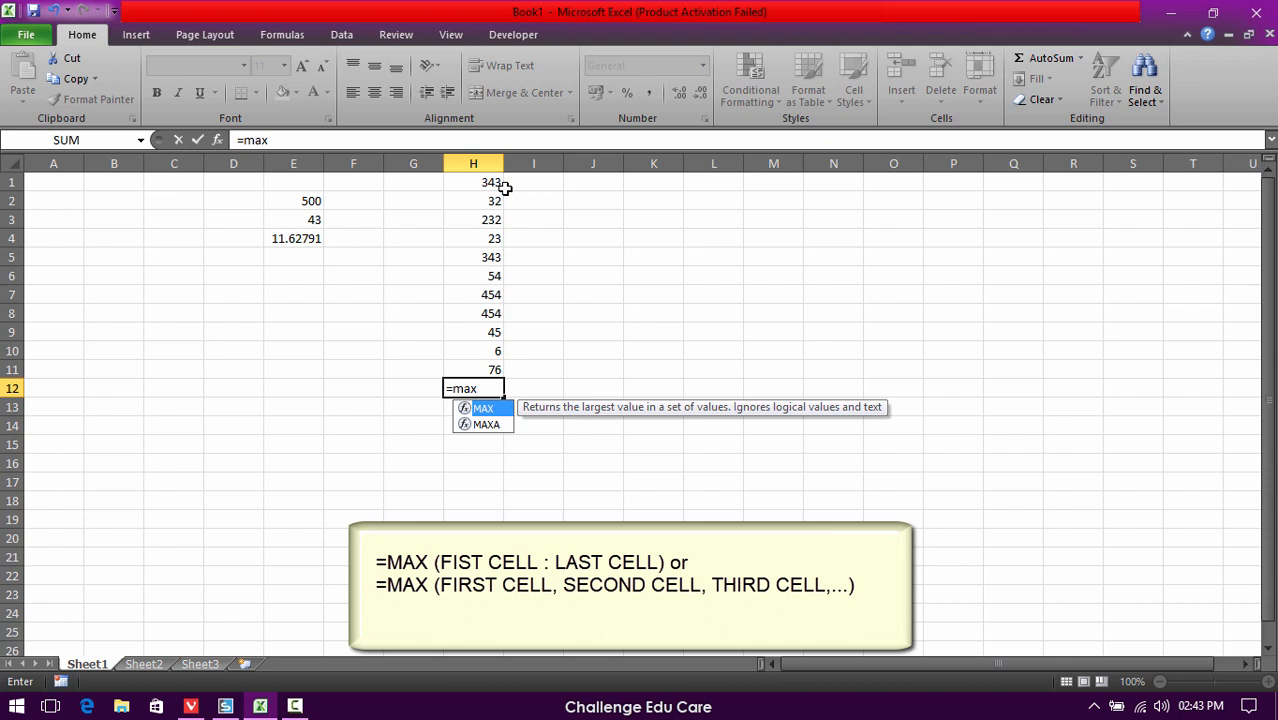
type("(")
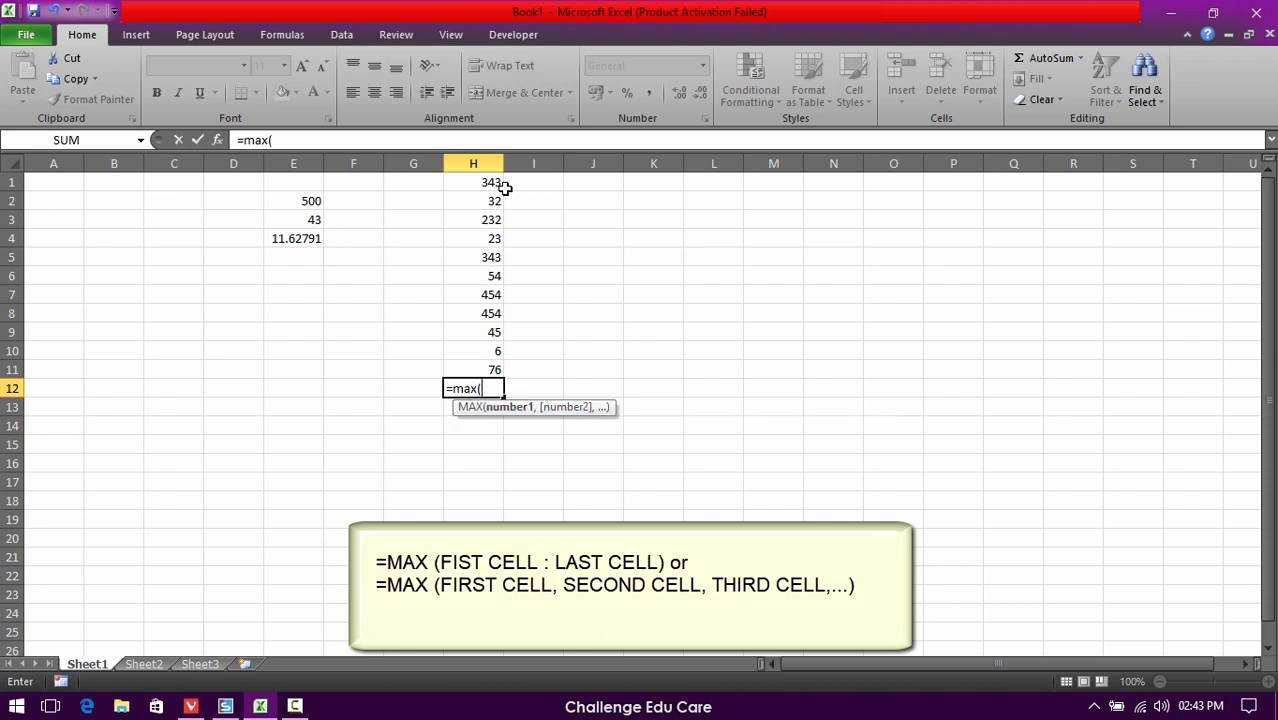
left_click_drag(474, 181, 491, 370)
type(")")
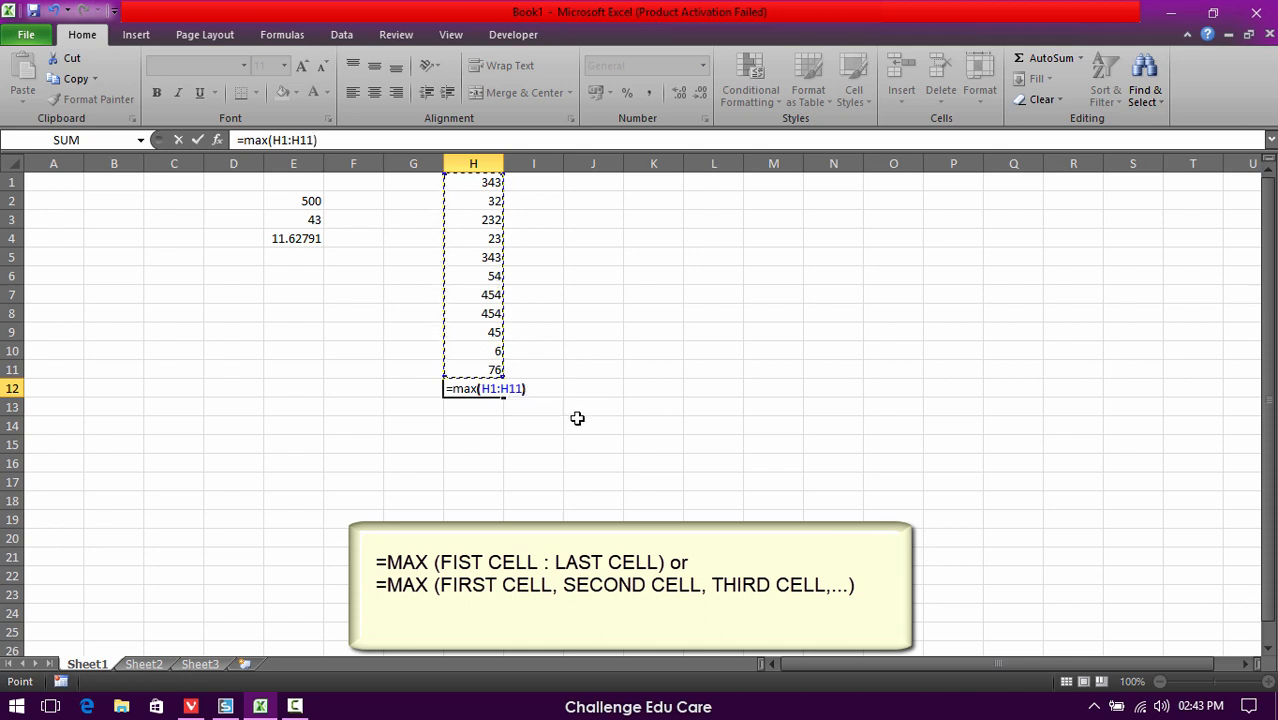
key("Return")
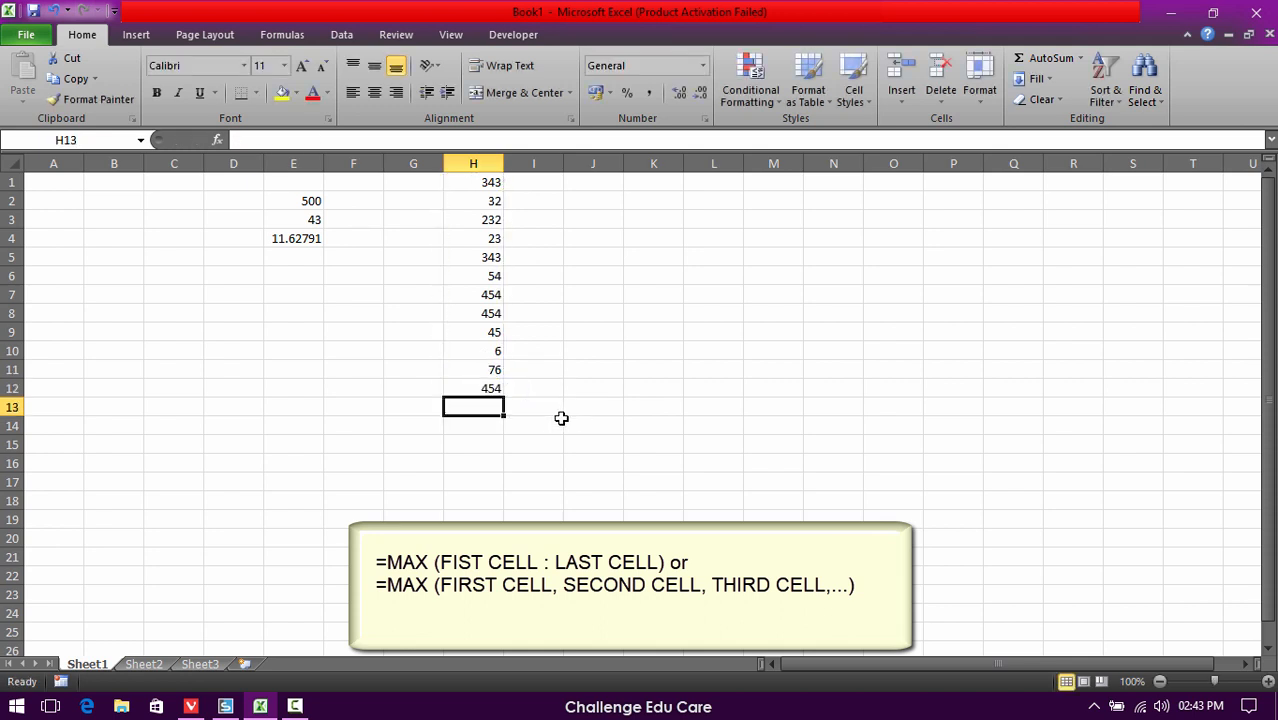
left_click(484, 390)
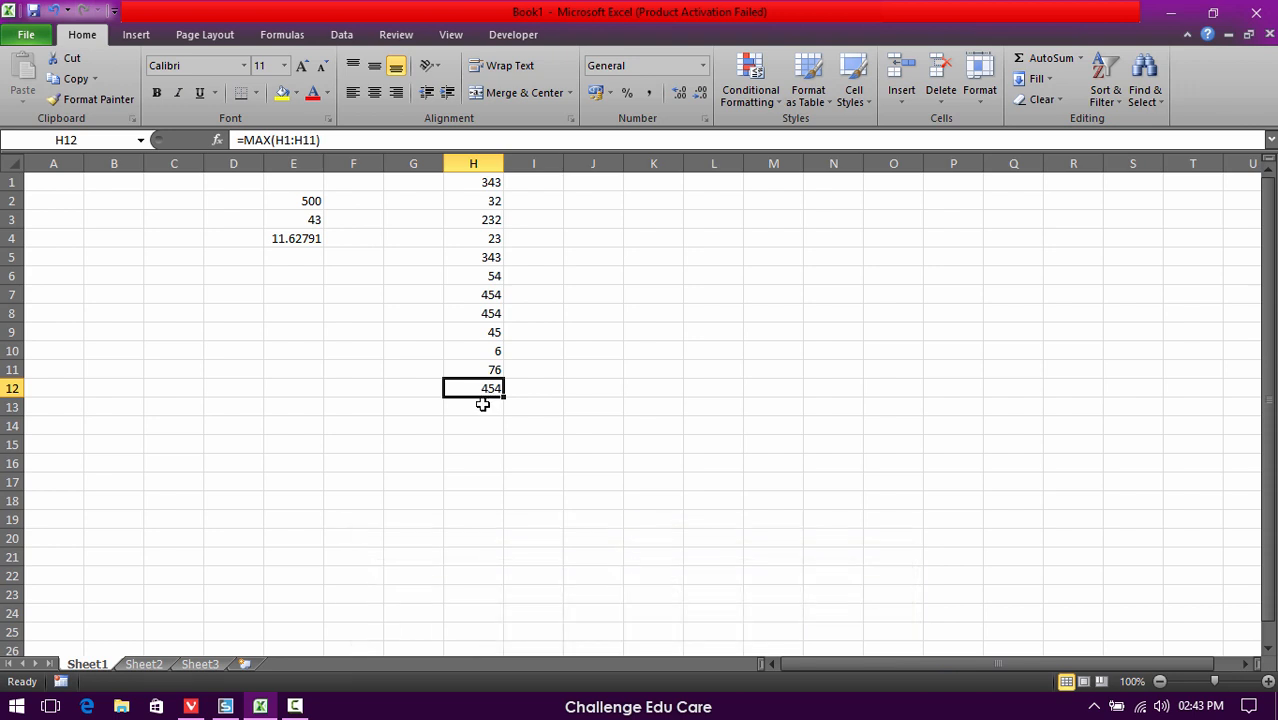
- Replace the maximum formula in cell H12 with =min(H1:H11) and enter it
type("=min")
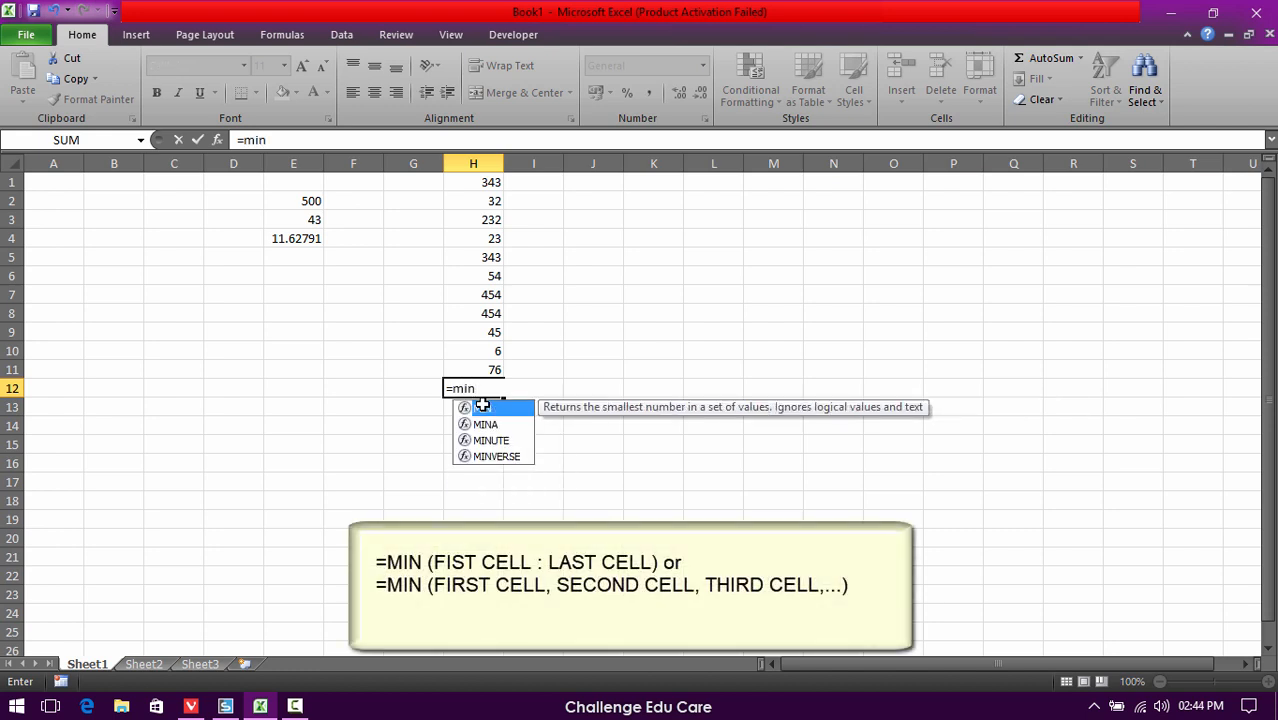
type("(")
left_click(476, 181)
left_click_drag(476, 181, 476, 367)
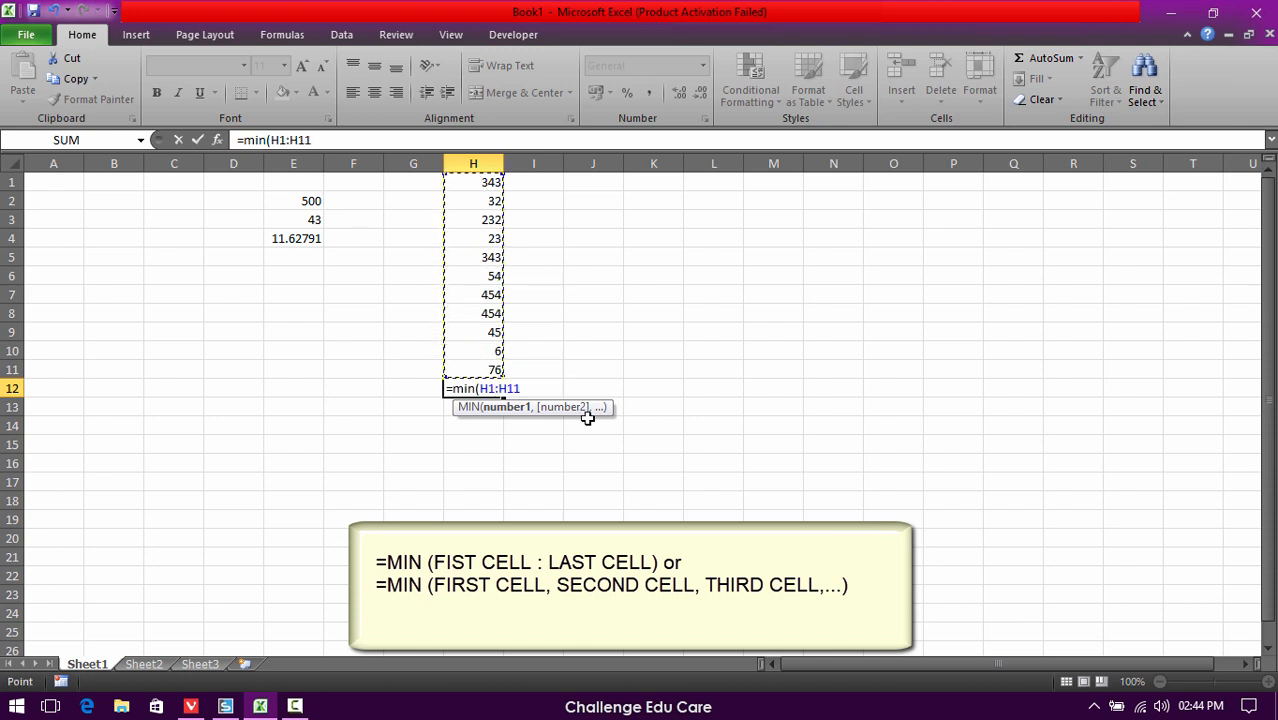
type(")")
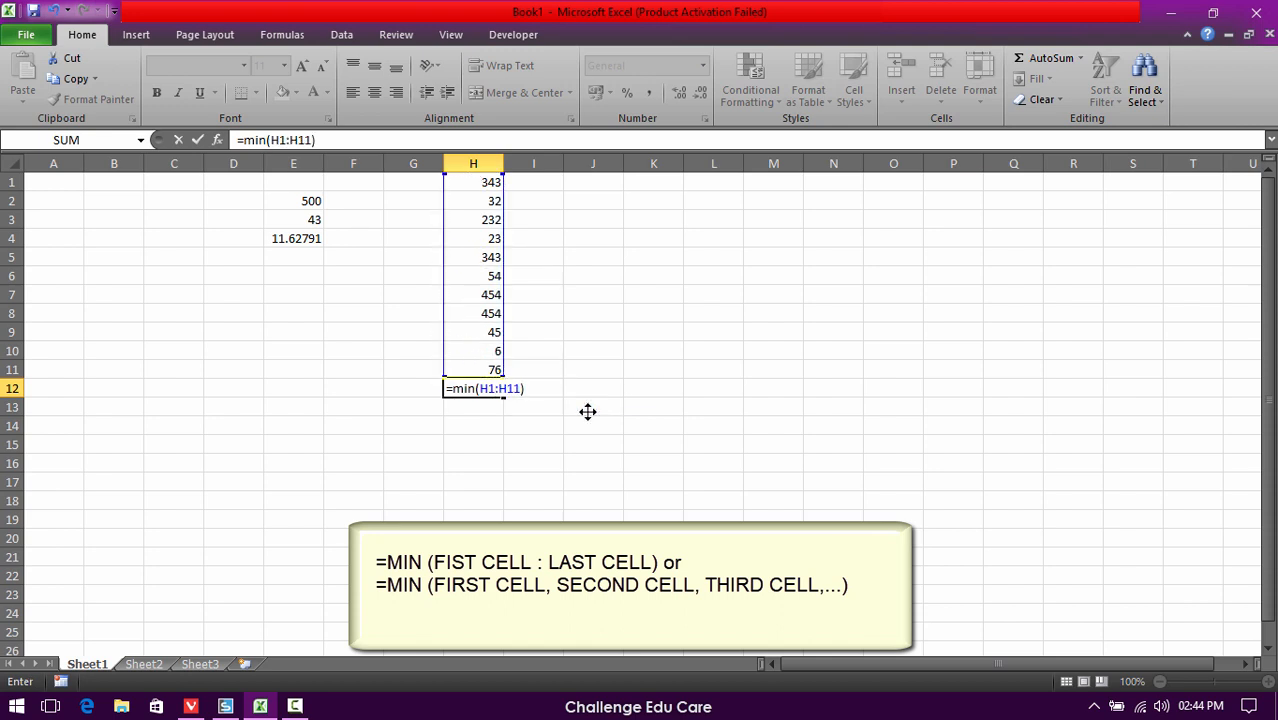
key("Return")
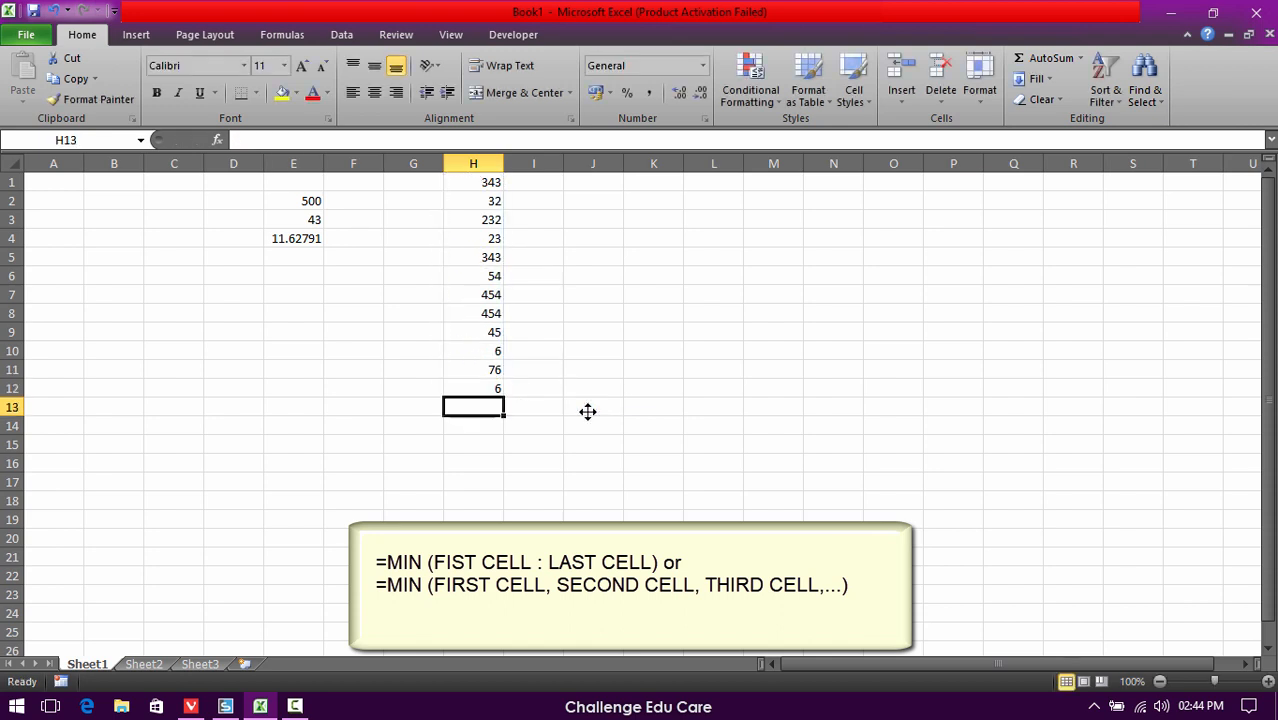
- Clear the minimum from cell H12, enter =count(H1:H11) there, and select the block F1:H12
left_click(484, 390)
key("Delete")
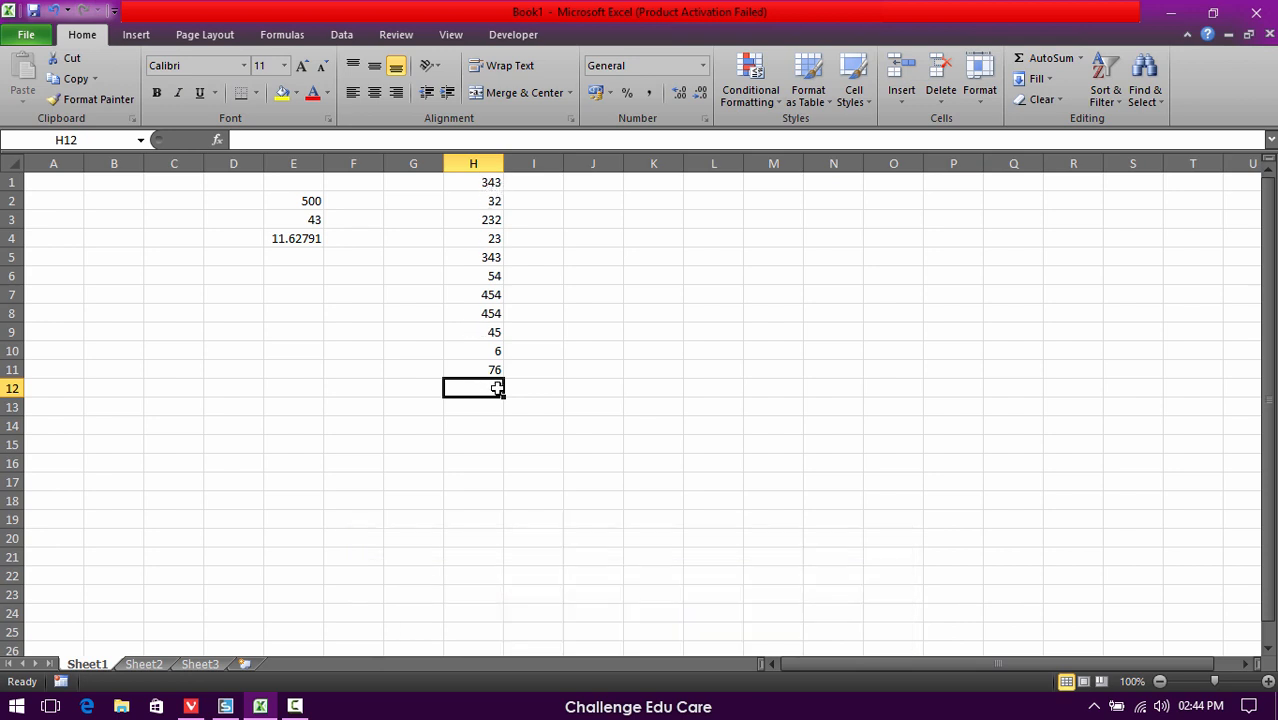
type("=count")
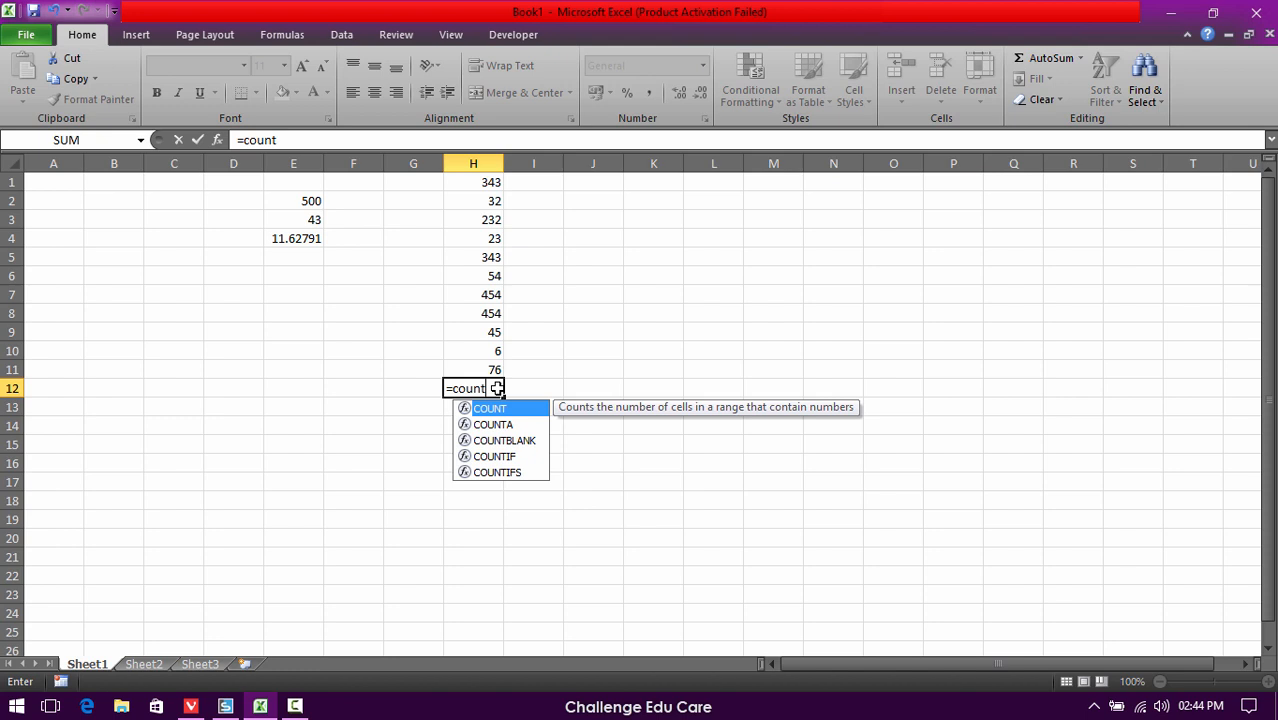
type("(")
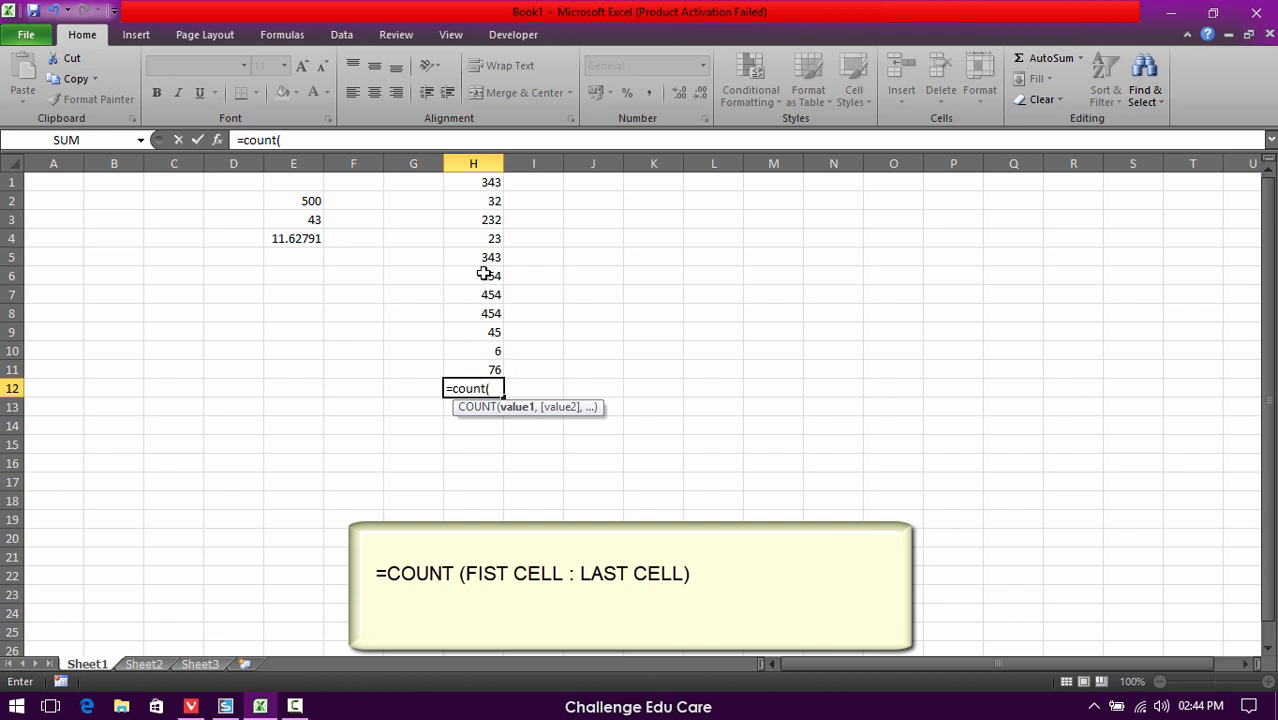
left_click(484, 185)
left_click_drag(483, 193, 480, 367)
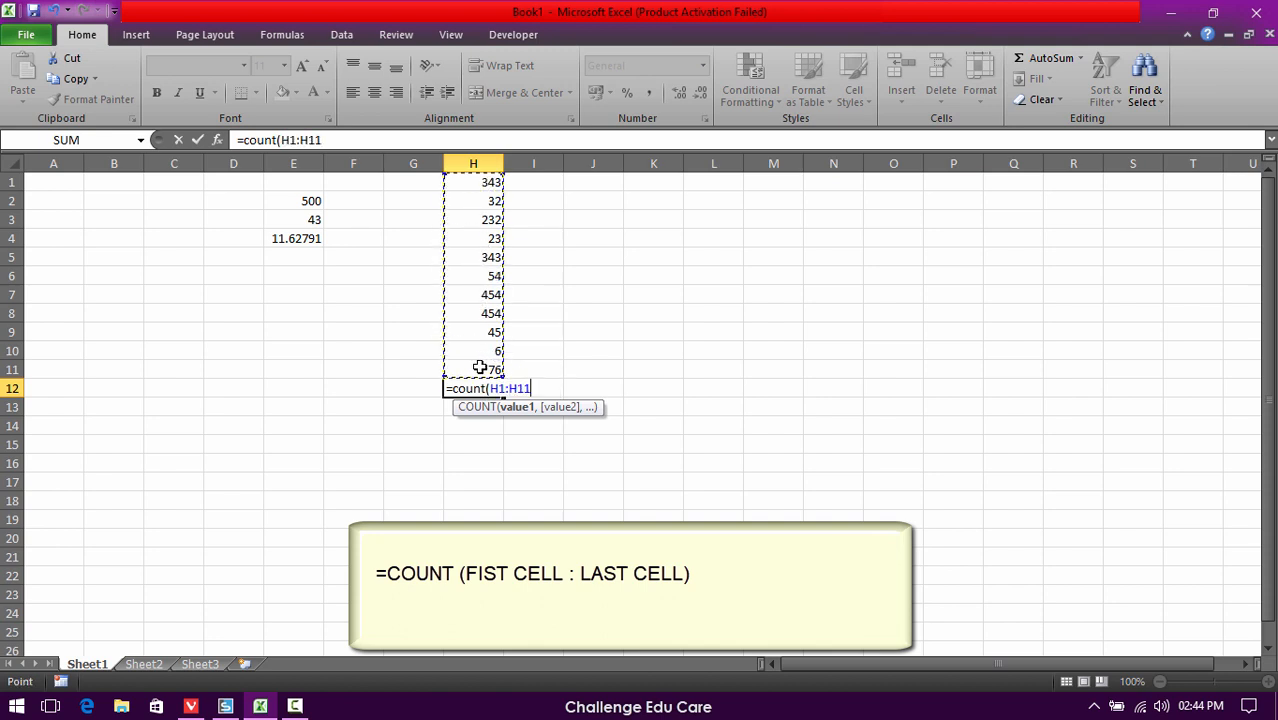
type(")")
key("Return")
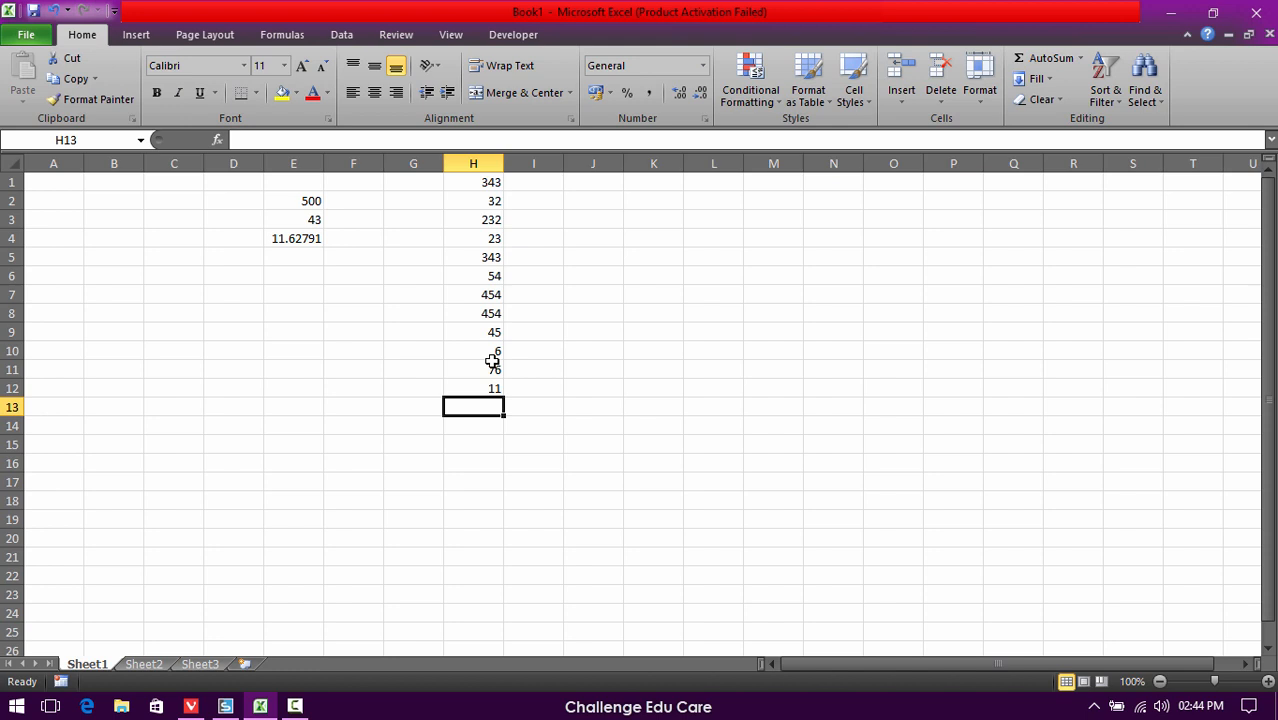
left_click_drag(486, 390, 330, 188)
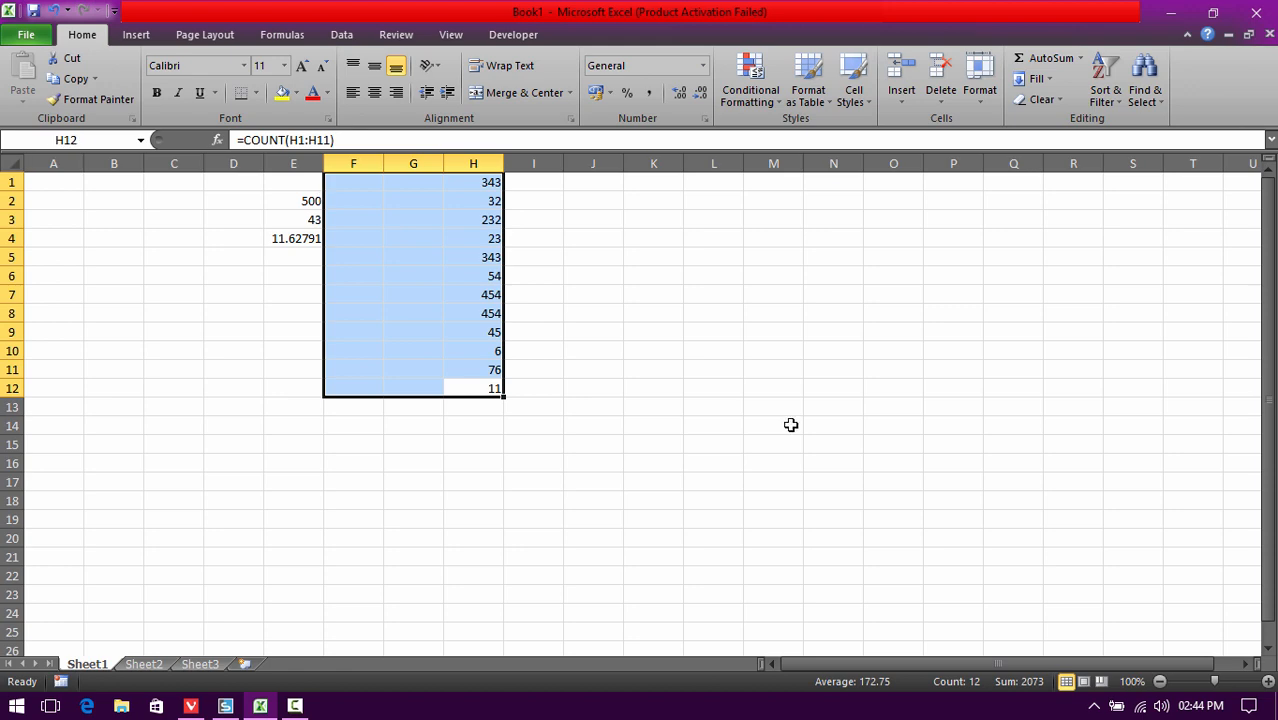